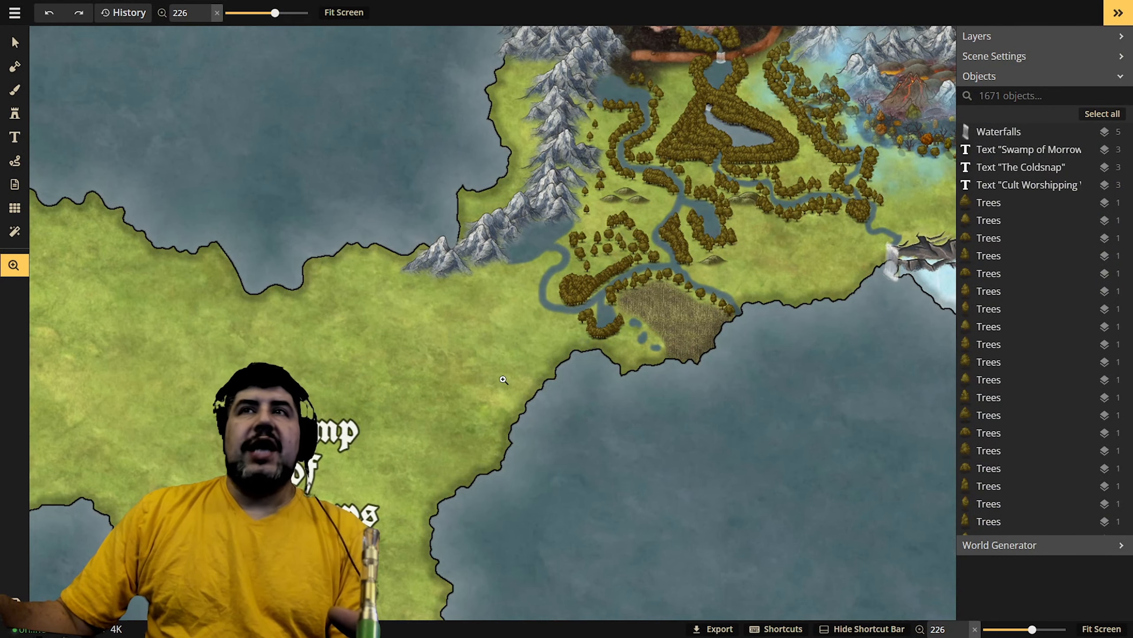
- Examine the empty land south-west of the mountains, comparing it with the finished forest, volcano and Coldsnap regions
drag(493, 368, 332, 377)
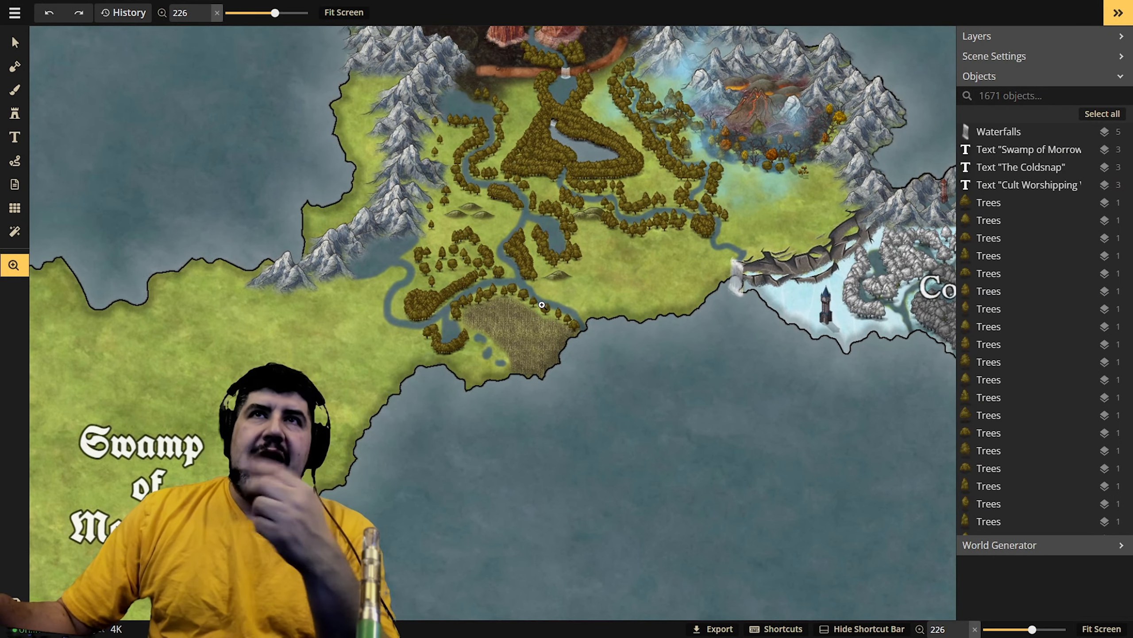
drag(621, 340, 549, 488)
drag(611, 418, 598, 479)
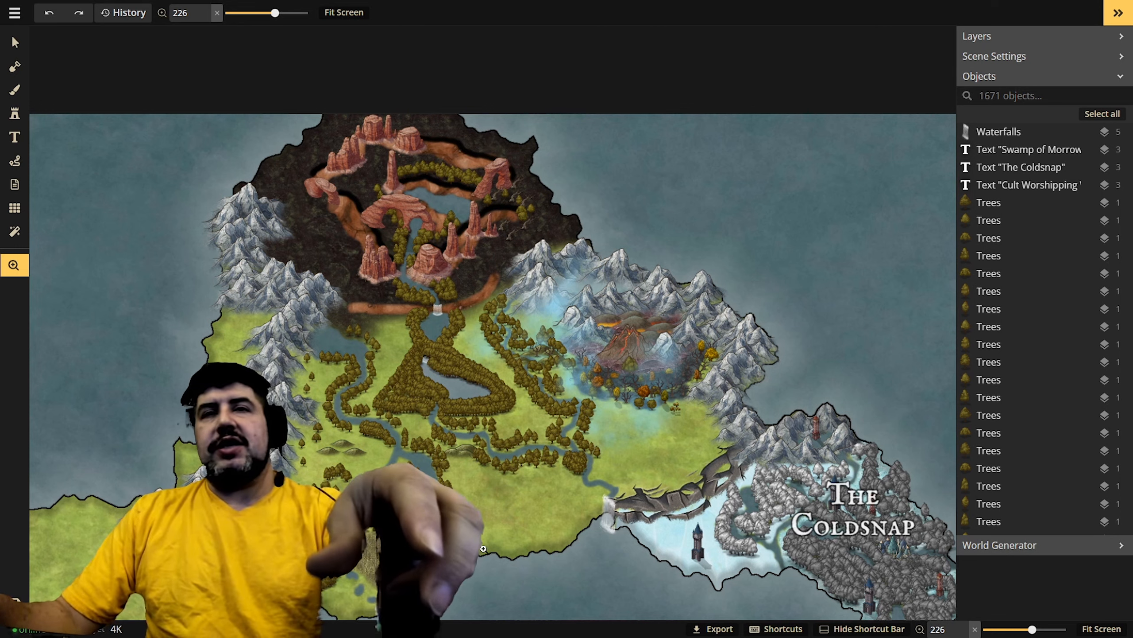
drag(505, 476, 557, 333)
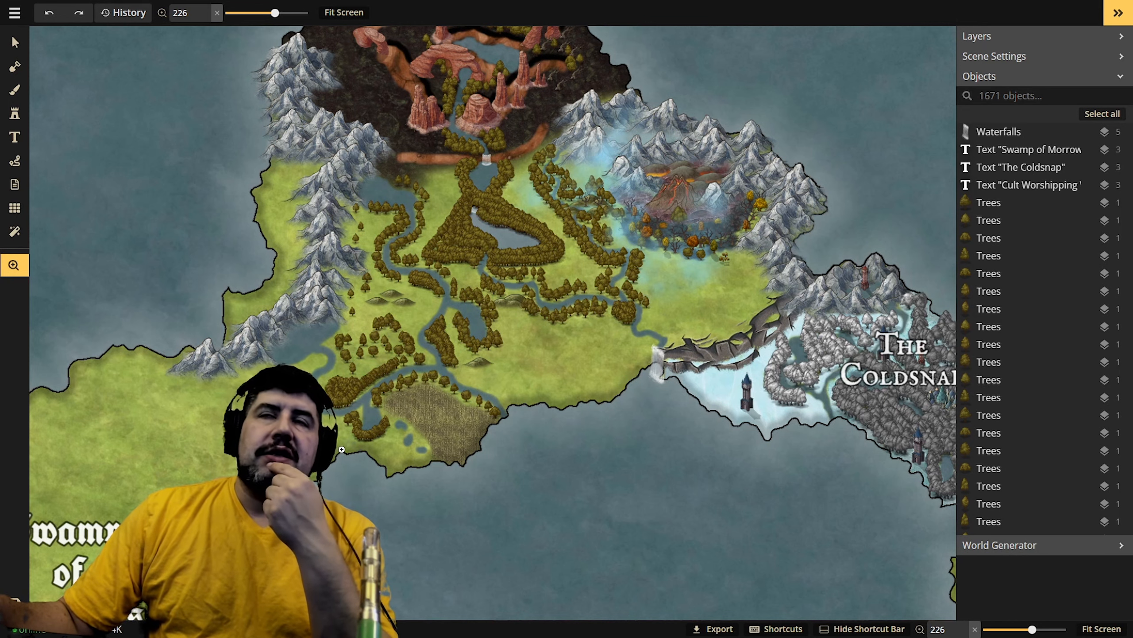
drag(184, 483, 404, 451)
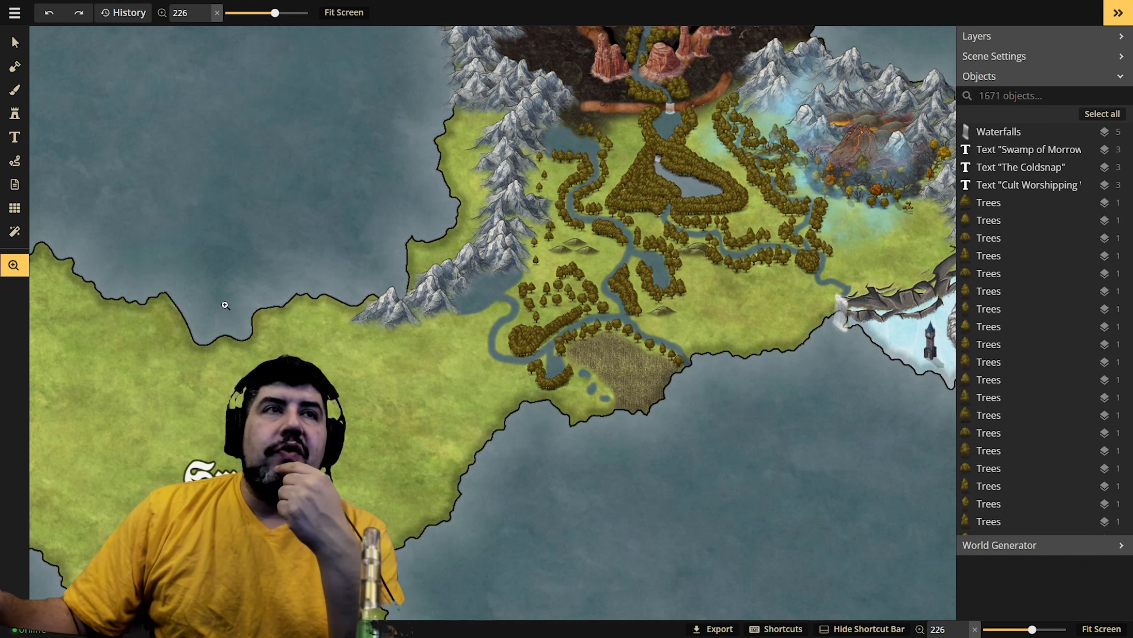
scroll(452, 392, up, 2)
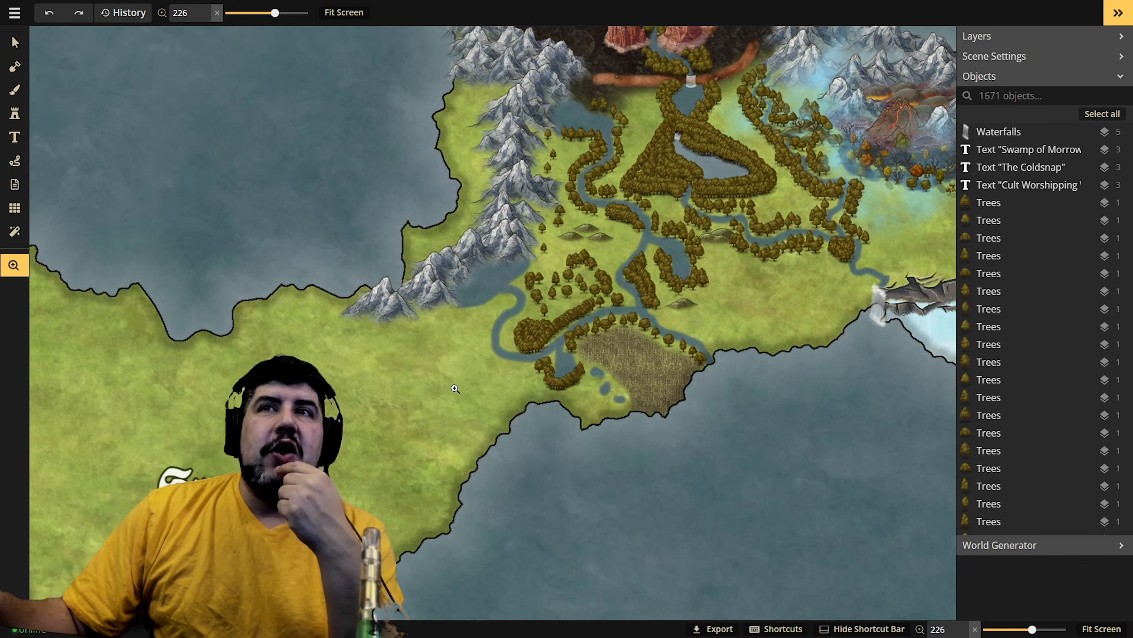
drag(461, 433, 521, 332)
drag(610, 256, 712, 228)
drag(499, 426, 447, 509)
drag(538, 367, 460, 380)
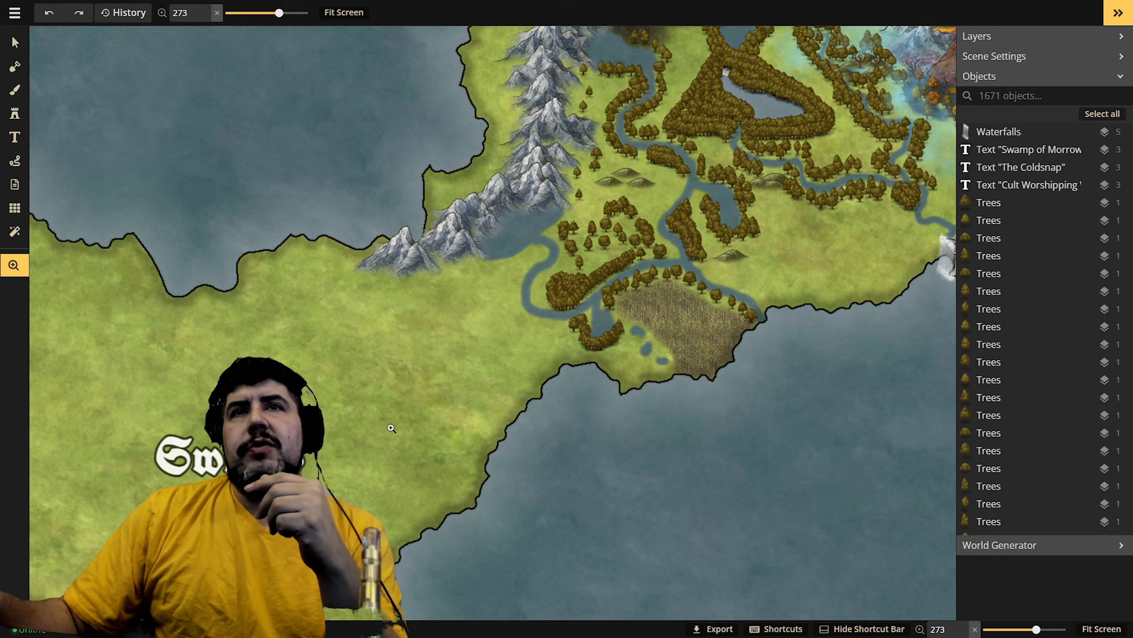
- Examine the land around the Swamp of Morrows label, from the southern peninsula up to the mountain border
drag(400, 334, 588, 319)
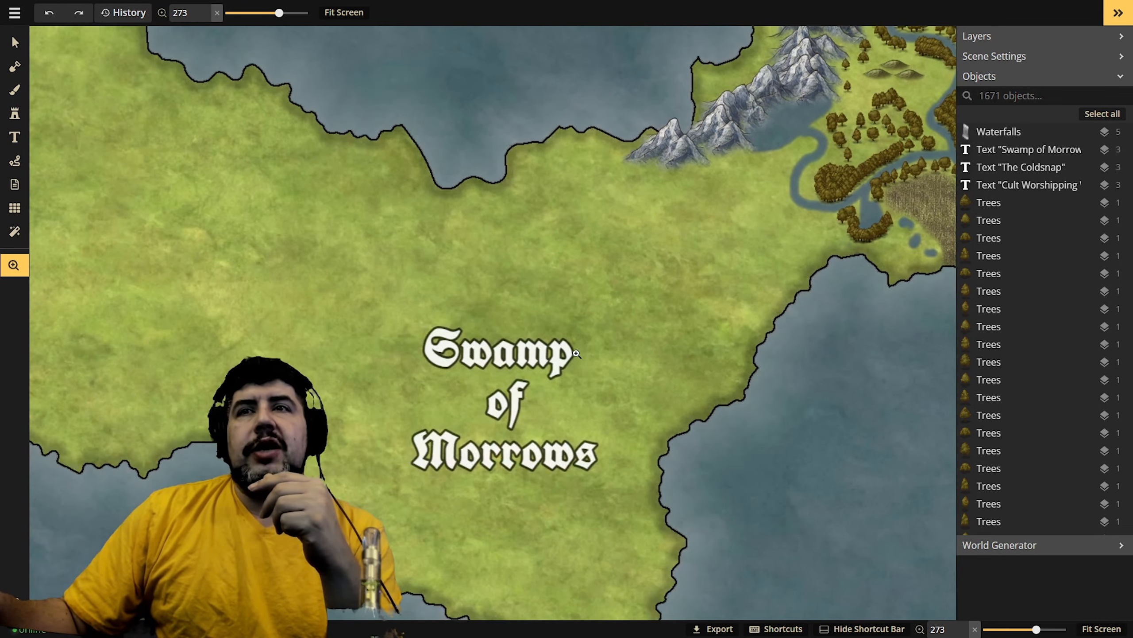
drag(577, 374, 527, 285)
drag(537, 419, 536, 464)
drag(502, 287, 509, 336)
drag(522, 493, 544, 322)
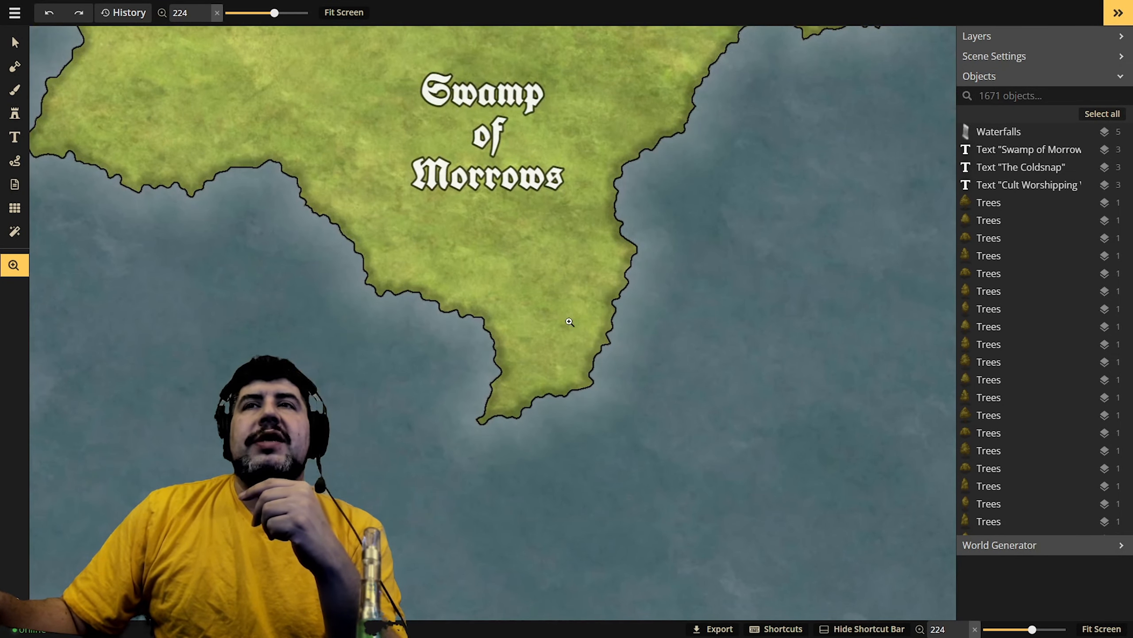
drag(519, 174, 604, 424)
mouse_move(599, 479)
mouse_down()
mouse_move(588, 309)
mouse_move(583, 481)
mouse_up()
drag(591, 569, 647, 442)
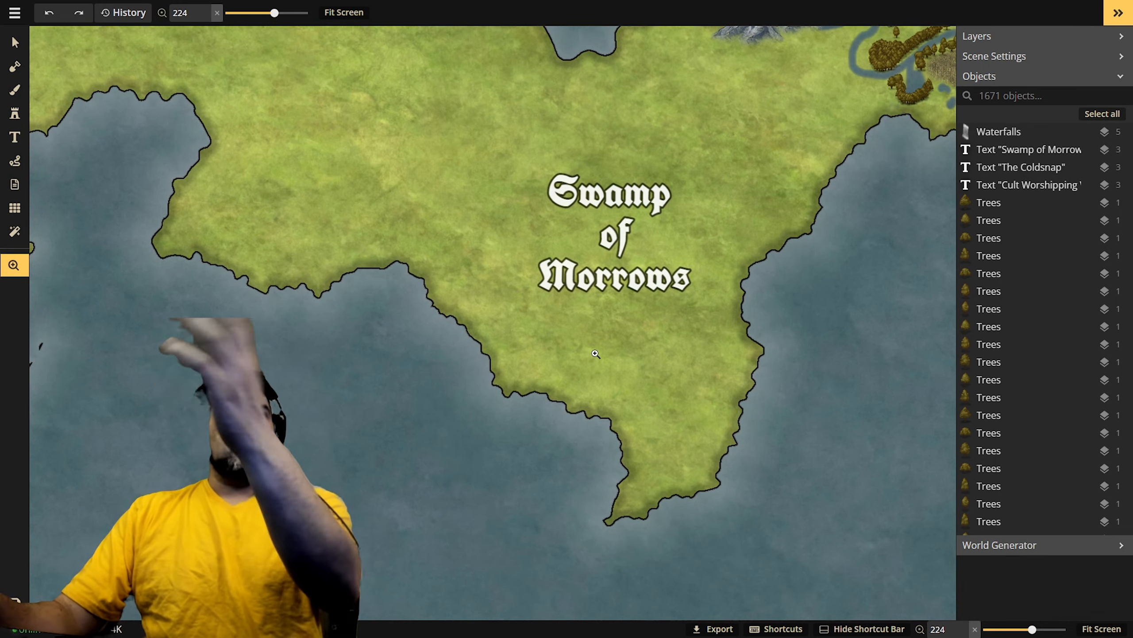
drag(718, 230, 487, 476)
drag(561, 375, 554, 394)
scroll(529, 392, up, 1)
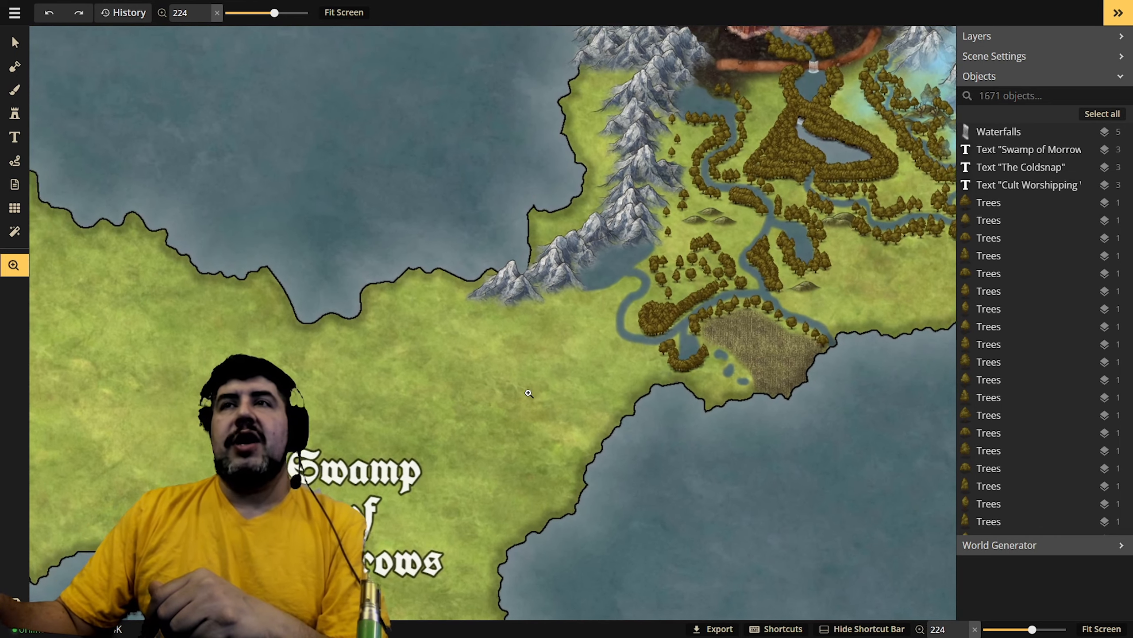
scroll(529, 392, up, 4)
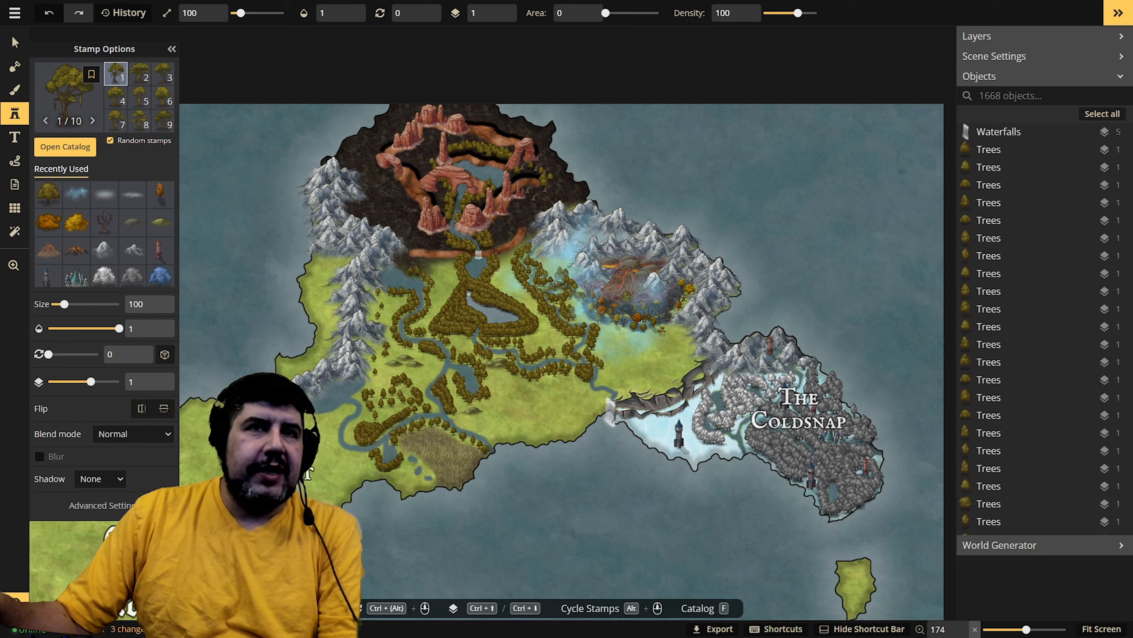
- Stamp a line of seven size-100 Swamp Trees from coast to coast between the Ironweb Forest and Swamp of Morrows labels
click(267, 500)
click(268, 500)
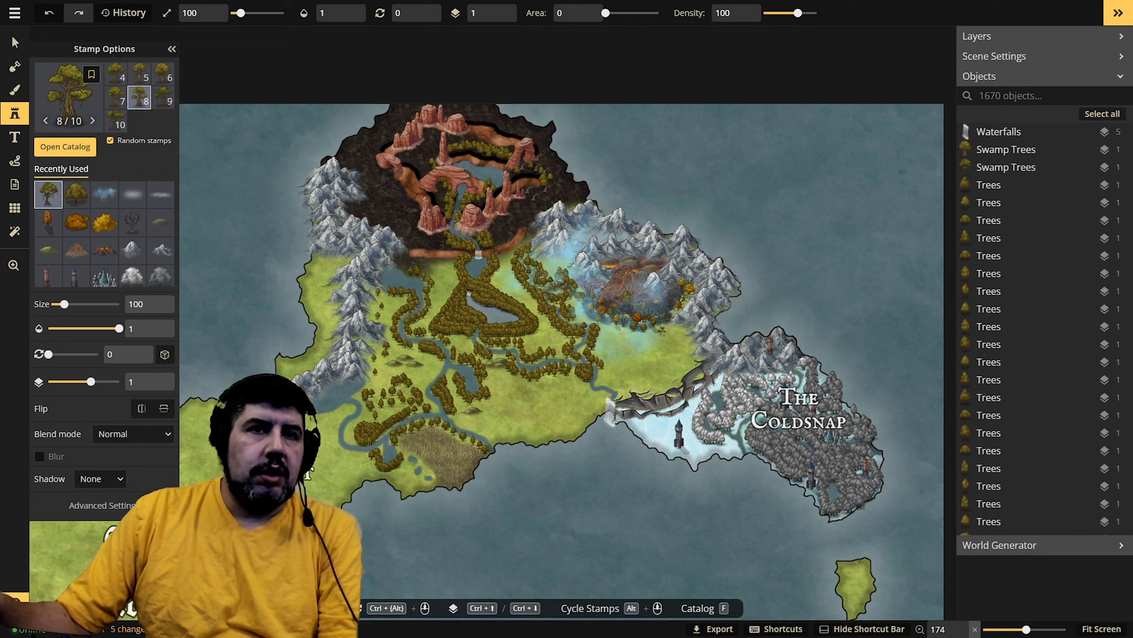
click(268, 500)
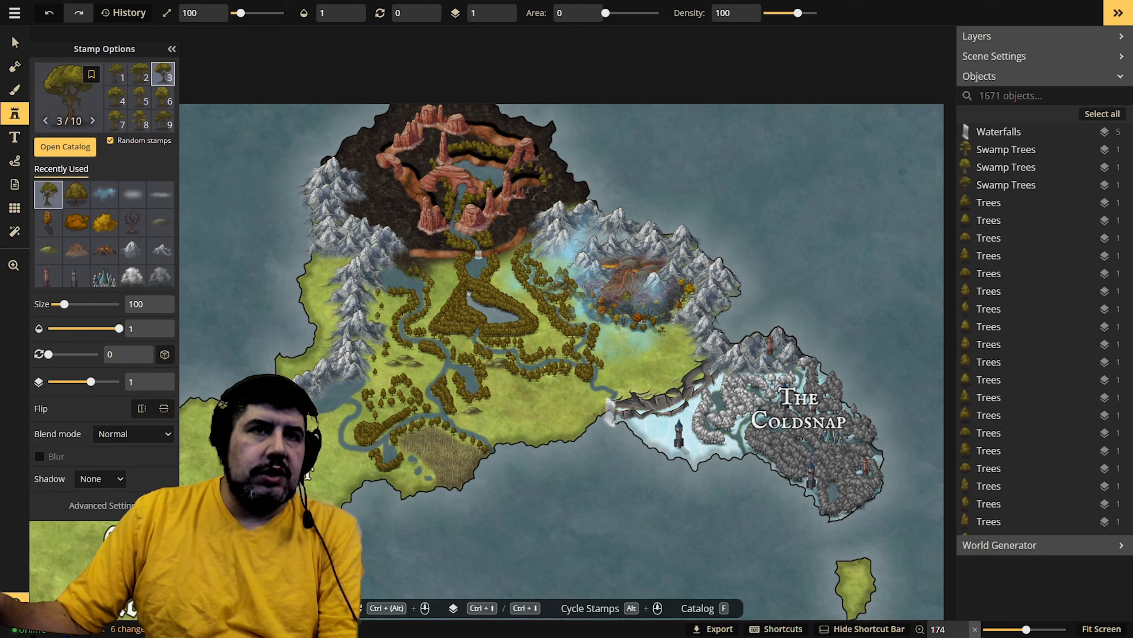
click(182, 466)
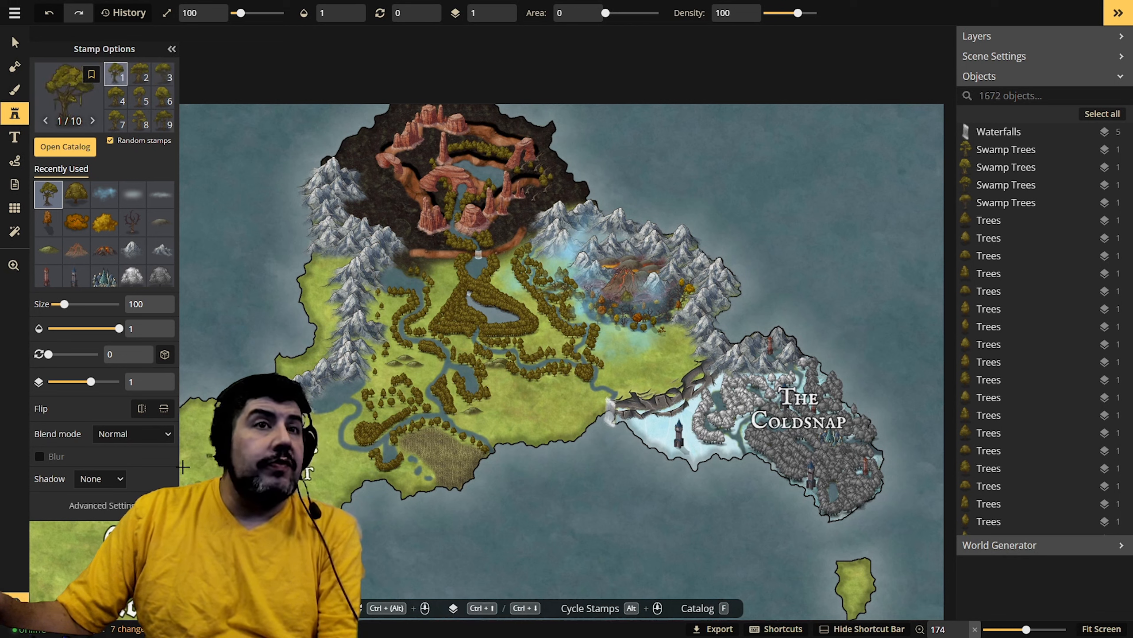
click(188, 437)
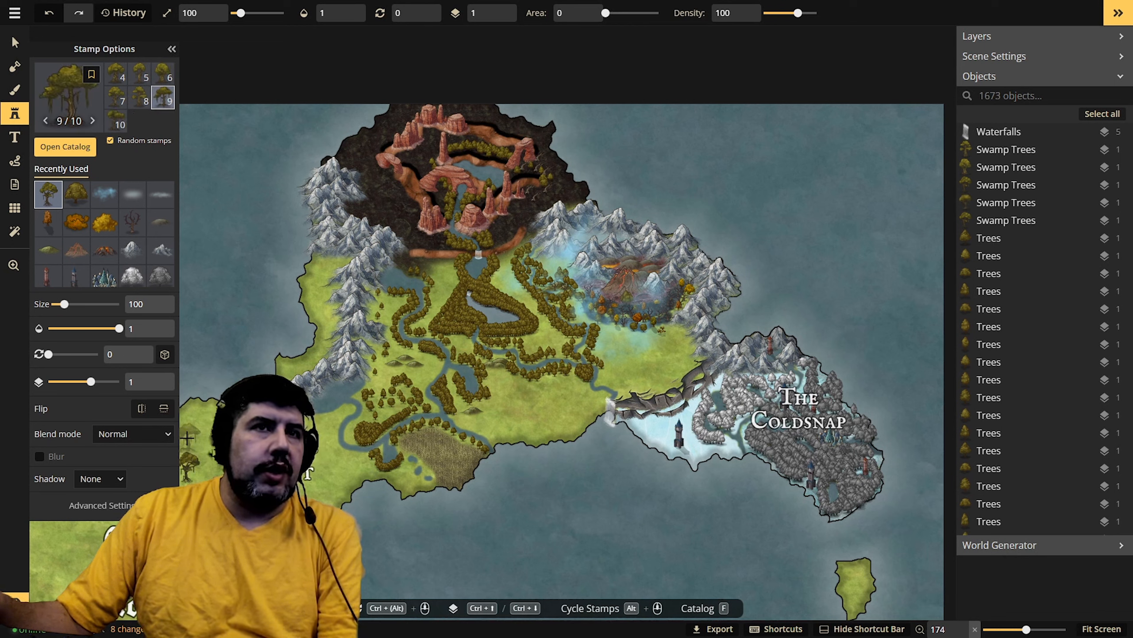
click(190, 416)
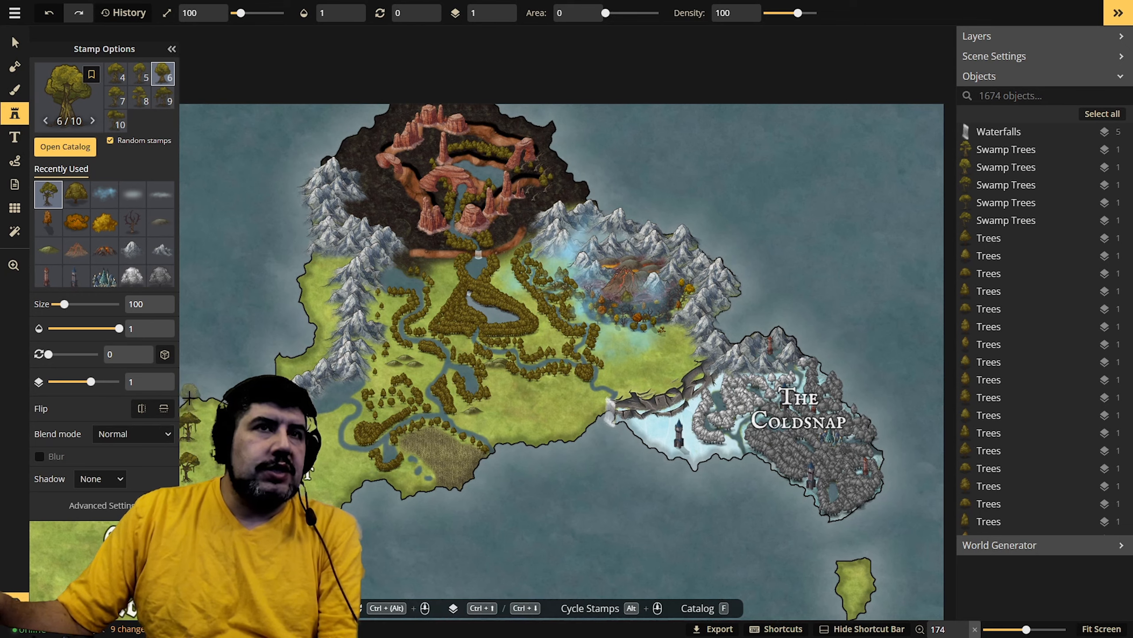
click(192, 407)
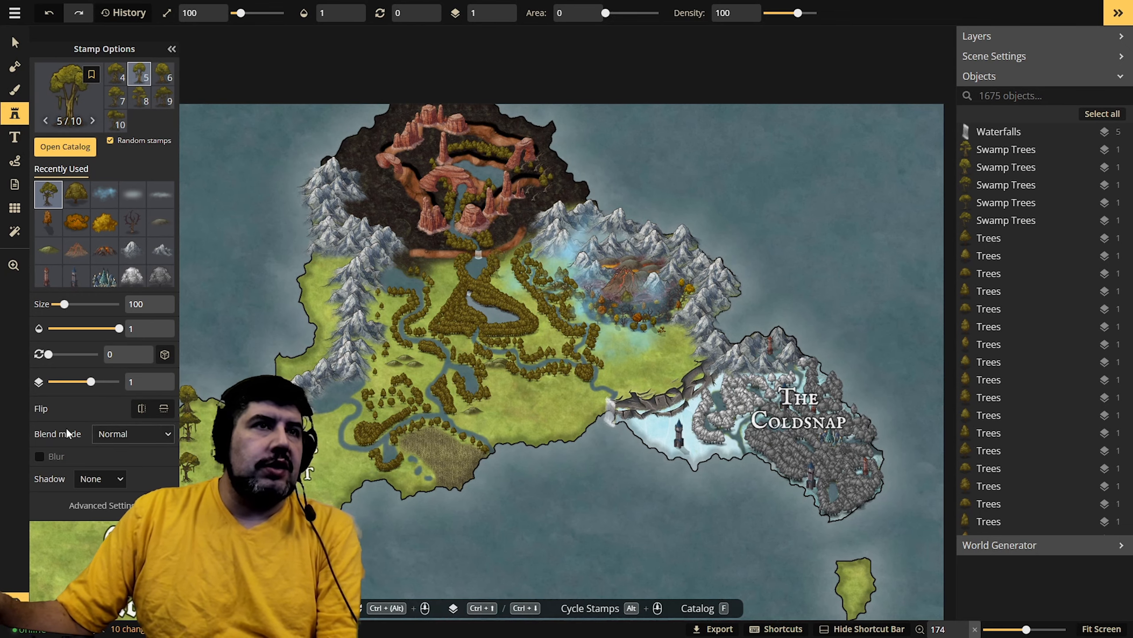
- Move the two northernmost swamp trees south-west so the tree line curves toward the northern bay
click(14, 266)
scroll(427, 443, up, 5)
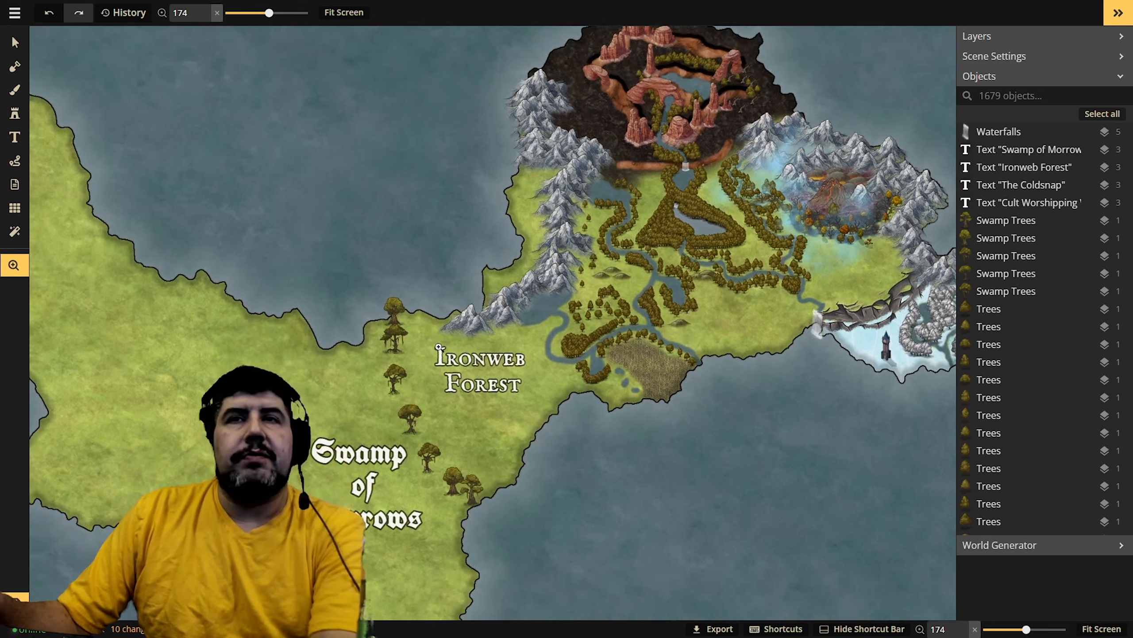
drag(428, 442, 486, 408)
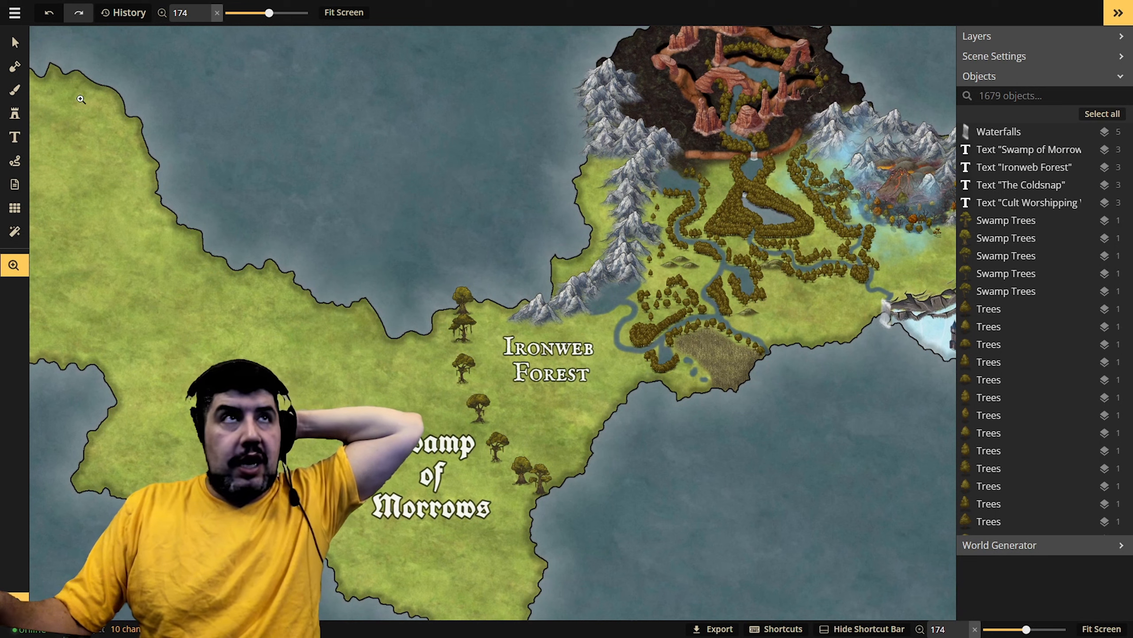
click(14, 43)
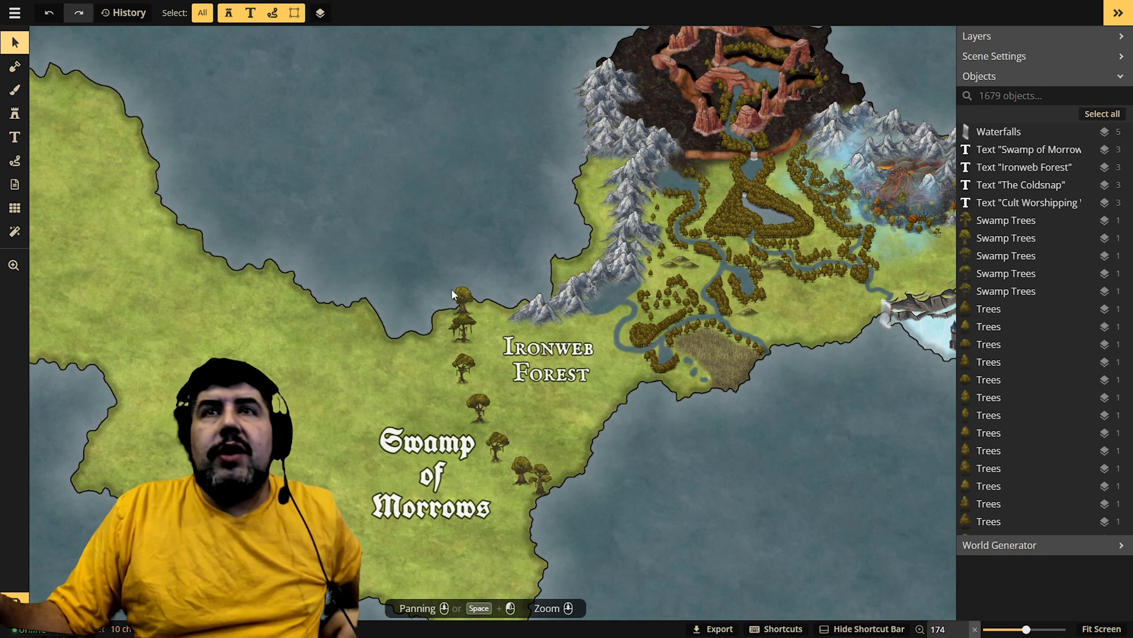
click(466, 329)
drag(465, 329, 438, 356)
drag(462, 302, 403, 346)
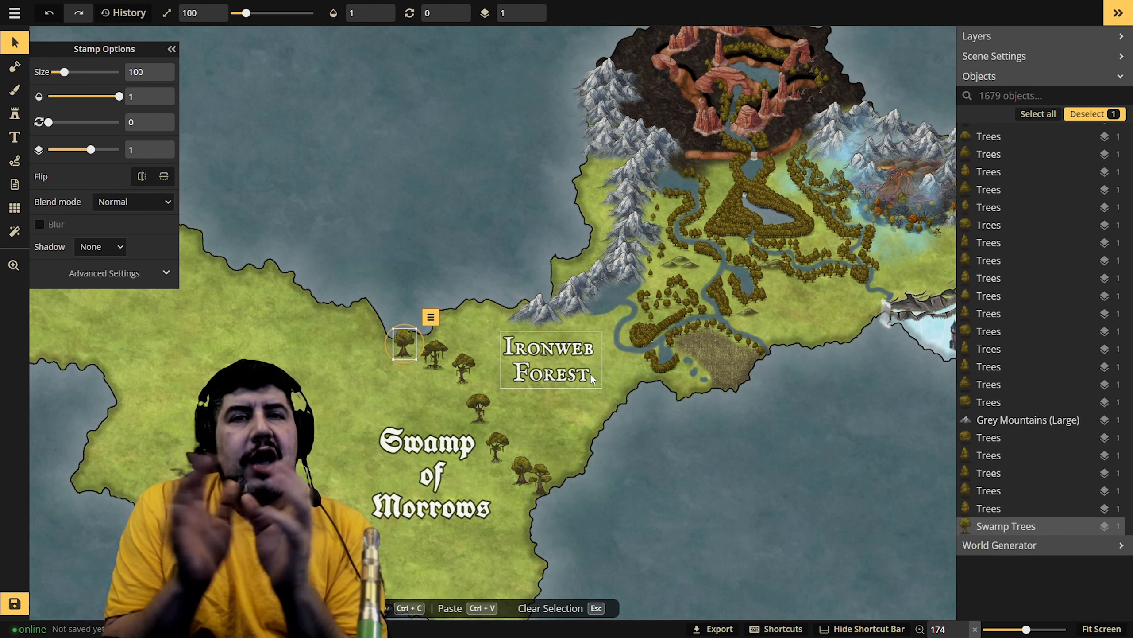
- Paste two Brown Hills ridges around the Ironweb Forest land and turn them grey with hue -180 and saturation 0
key(z)
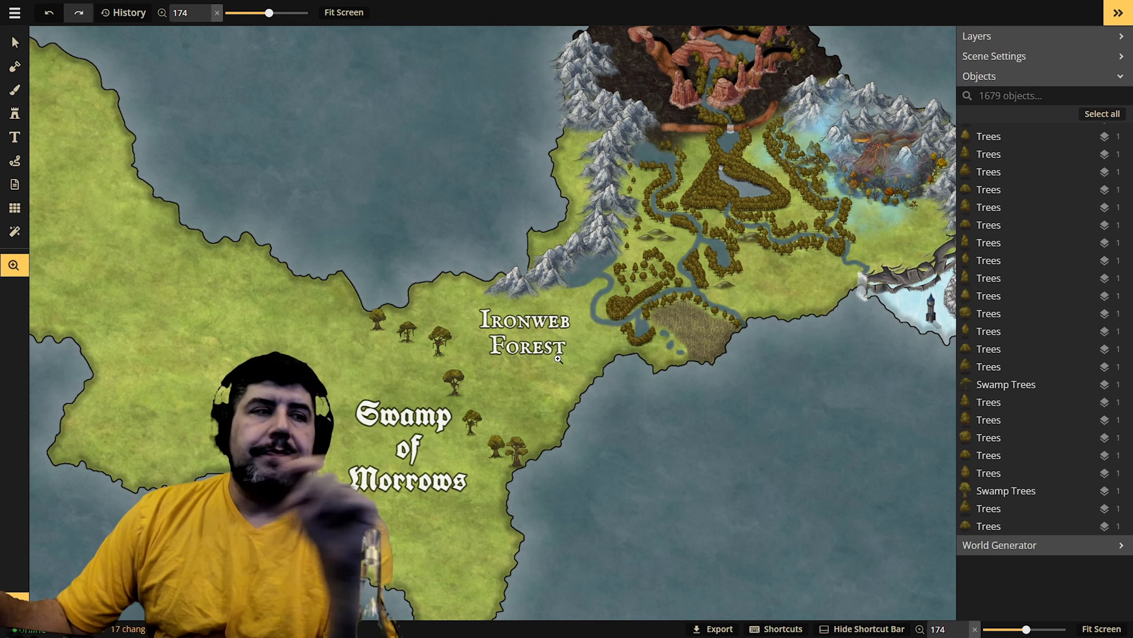
key(ctrl+v)
key(ctrl+v)
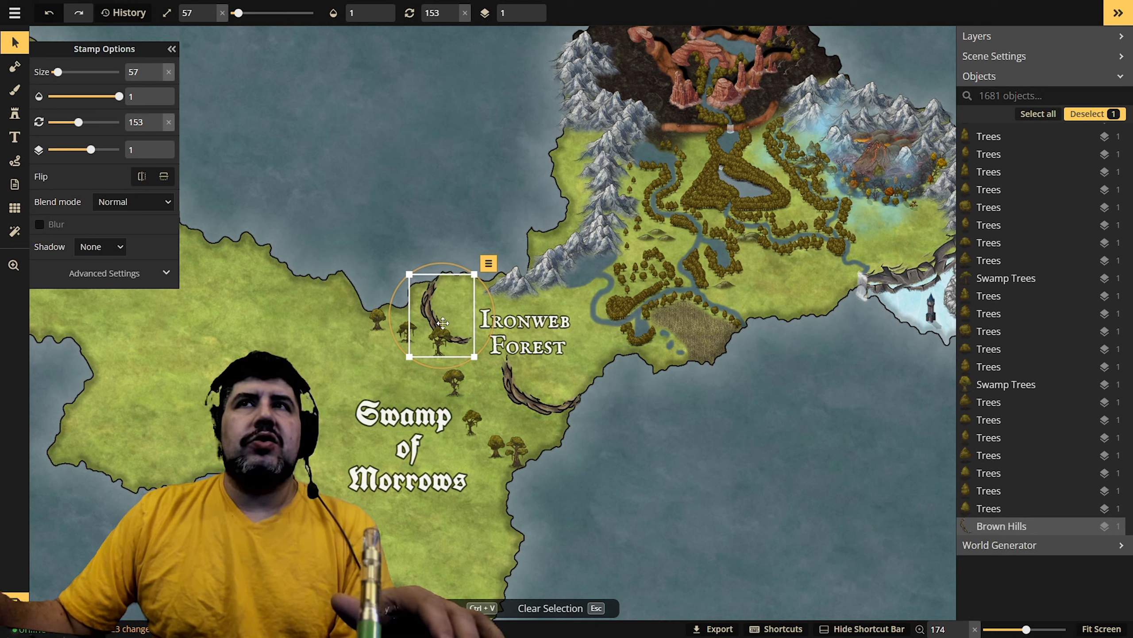
click(171, 285)
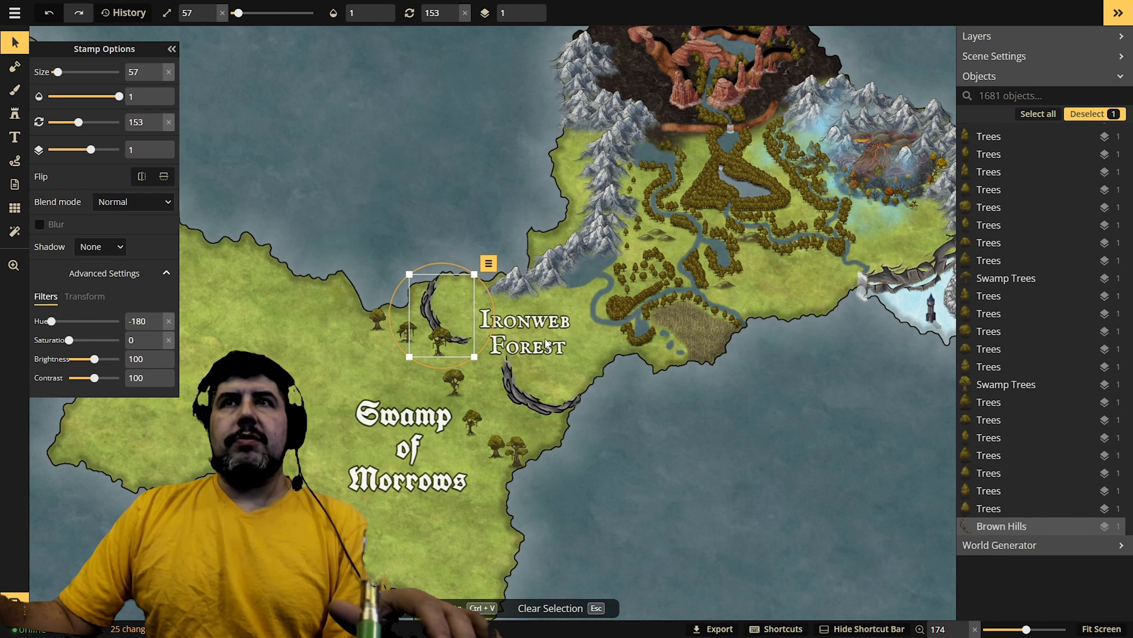
- Move the Ironweb Forest label out over the northern sea and paint dark foreground texture around the Dark Hills with brush size 19
click(546, 335)
drag(546, 336, 473, 217)
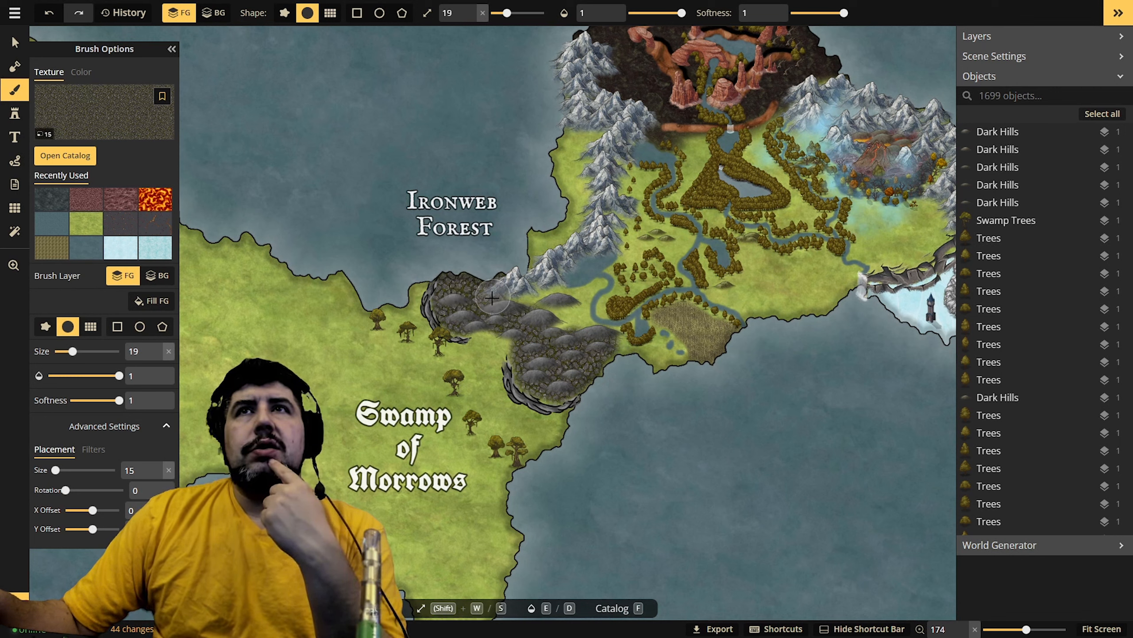
mouse_move(532, 306)
mouse_down()
mouse_move(583, 312)
mouse_move(572, 324)
mouse_move(560, 315)
mouse_move(582, 333)
mouse_move(565, 339)
mouse_move(559, 386)
mouse_up()
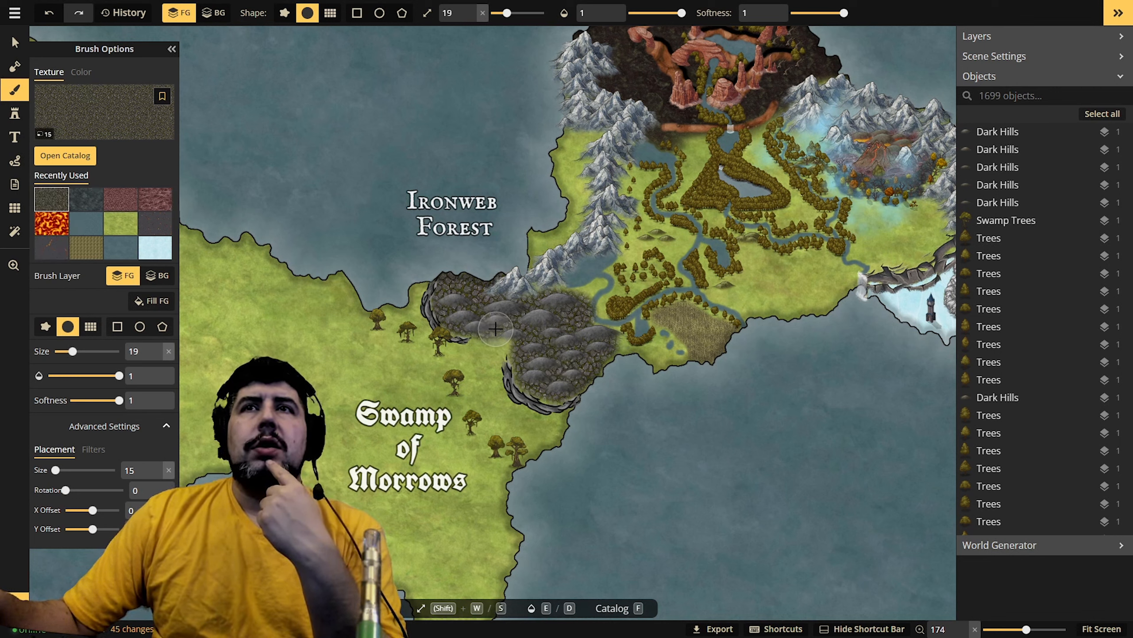
mouse_move(486, 336)
mouse_down()
mouse_move(524, 351)
mouse_move(502, 376)
mouse_up()
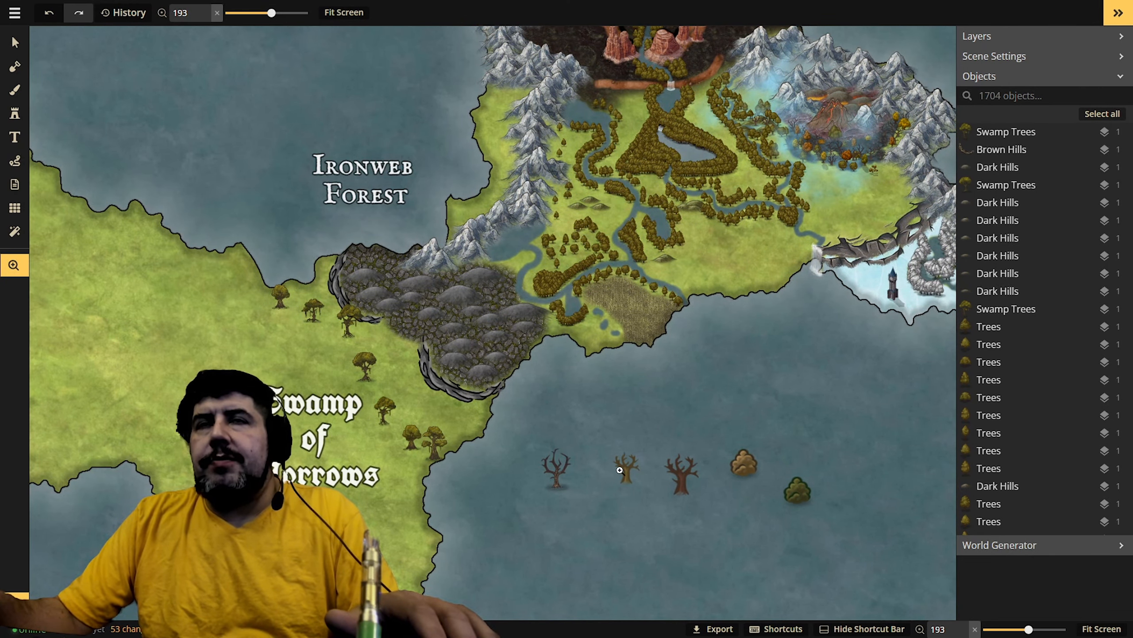
- Examine how the dark hills region and the sample trees in the sea fit with the rest of the continent
scroll(658, 384, down, 4)
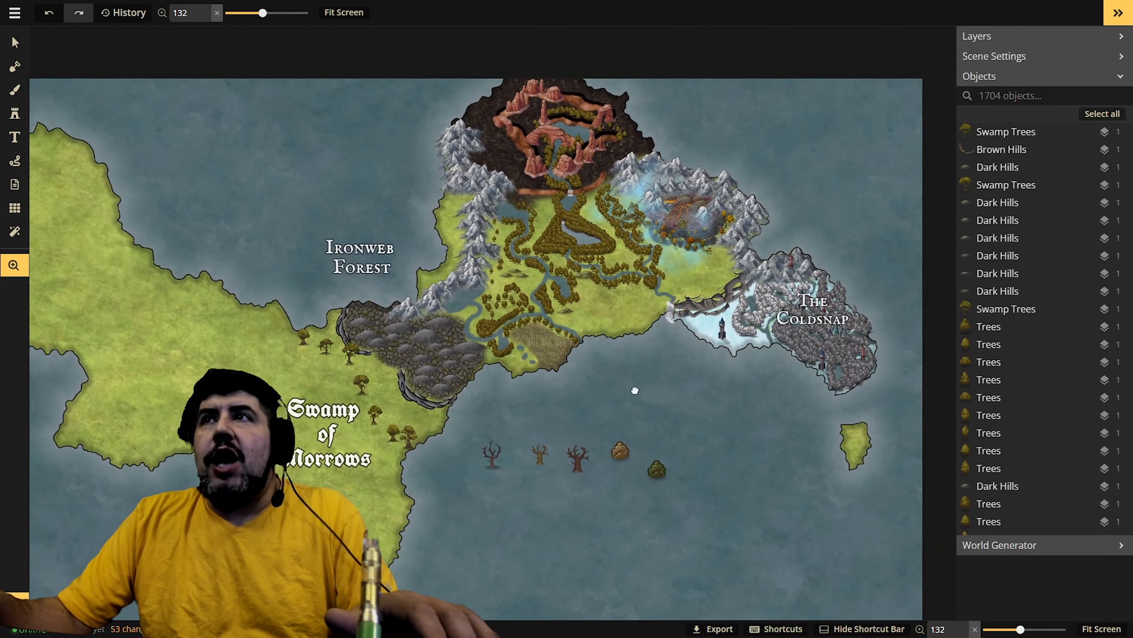
drag(635, 390, 527, 383)
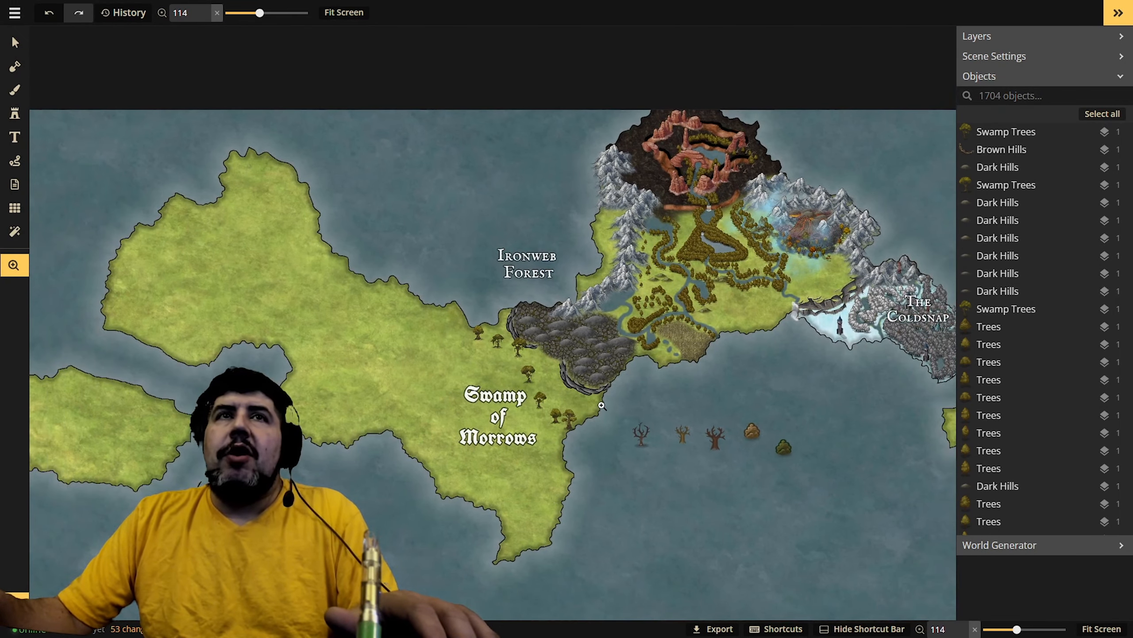
scroll(601, 404, up, 1)
scroll(525, 430, up, 1)
scroll(653, 469, down, 1)
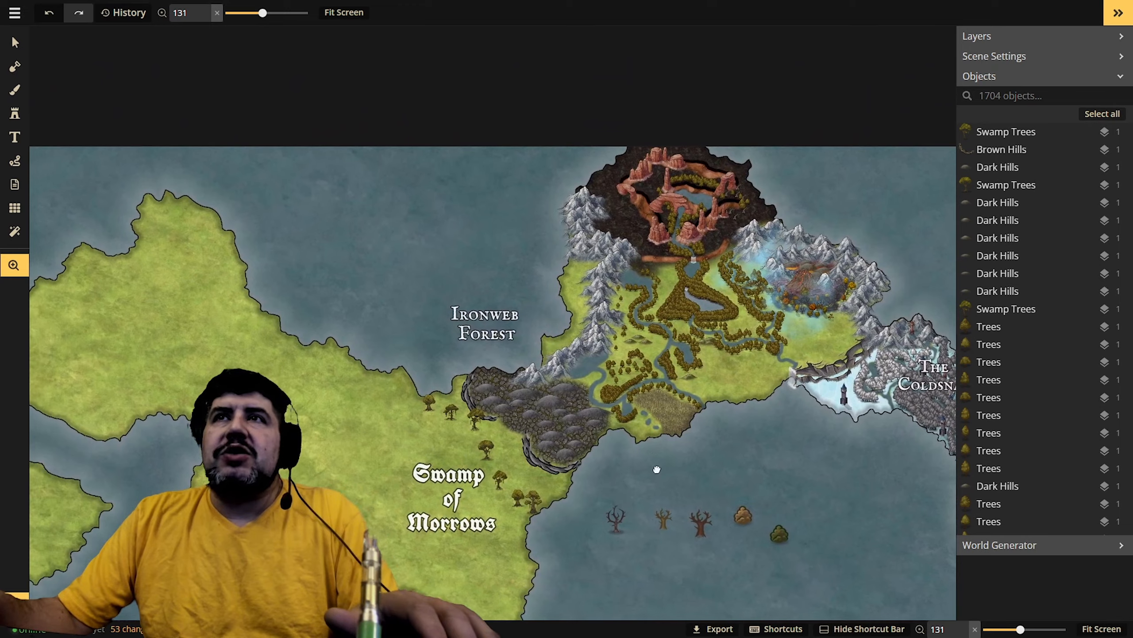
drag(726, 393, 626, 399)
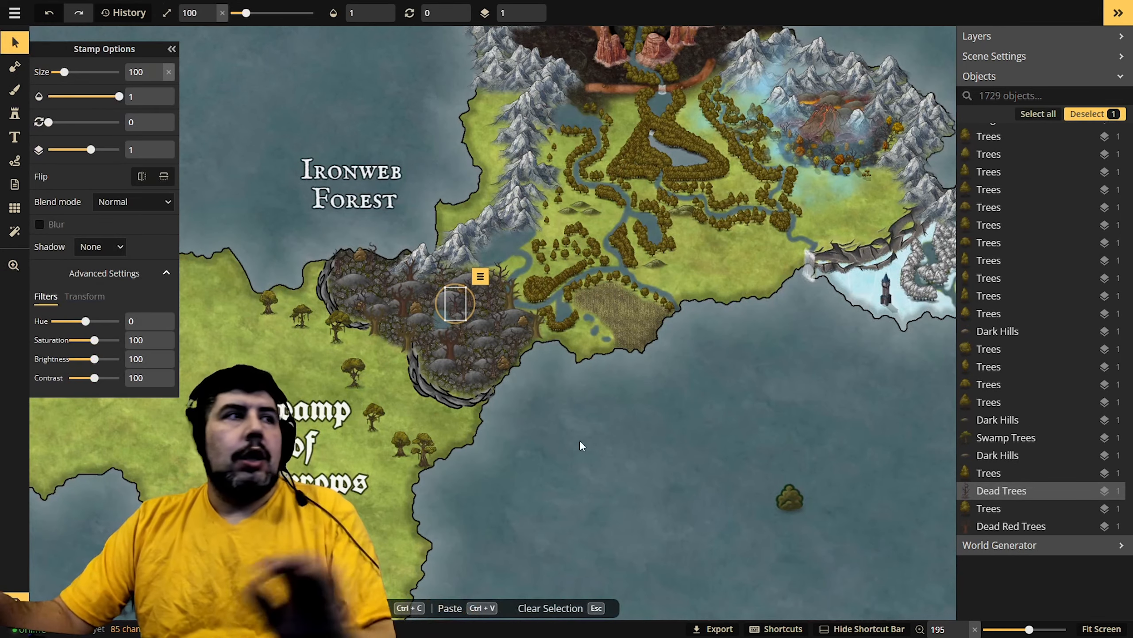
- Clear the selection and examine the finished eastern regions, the dead-tree forest and the empty land west of the Swamp of Morrows
key(v)
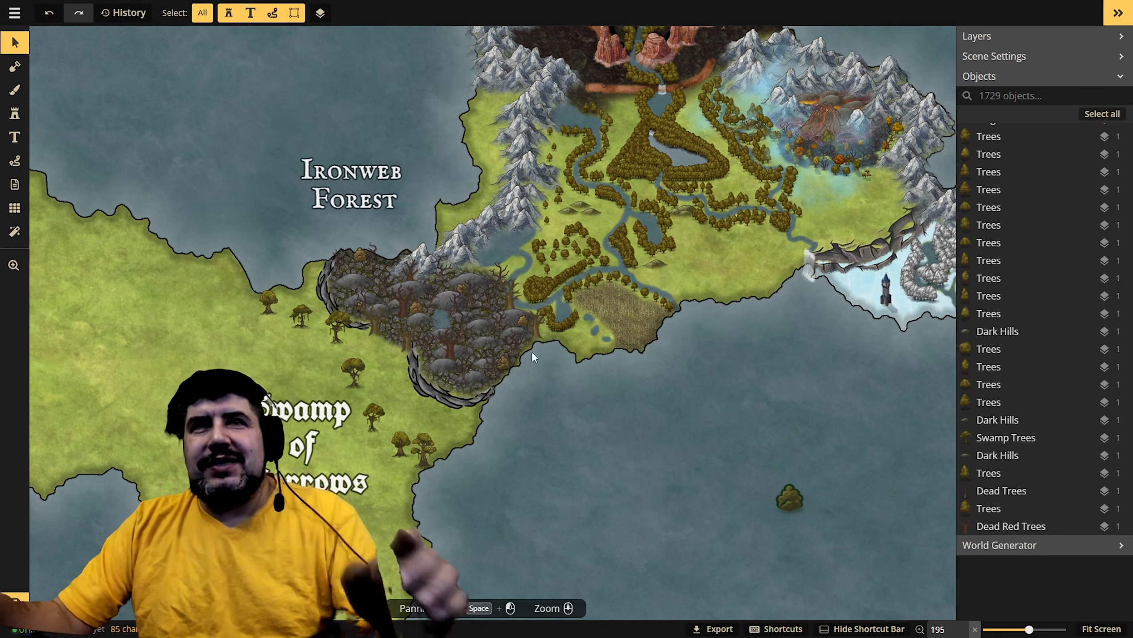
click(19, 267)
drag(673, 287, 643, 334)
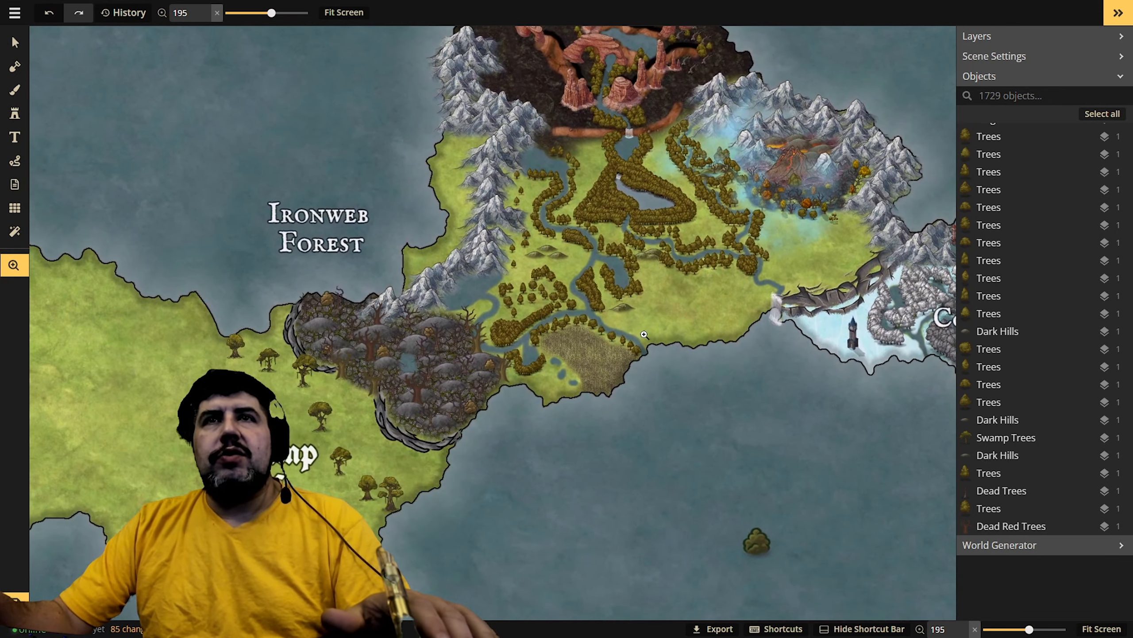
drag(554, 371, 466, 446)
drag(654, 374, 640, 291)
drag(480, 382, 693, 350)
drag(527, 442, 382, 527)
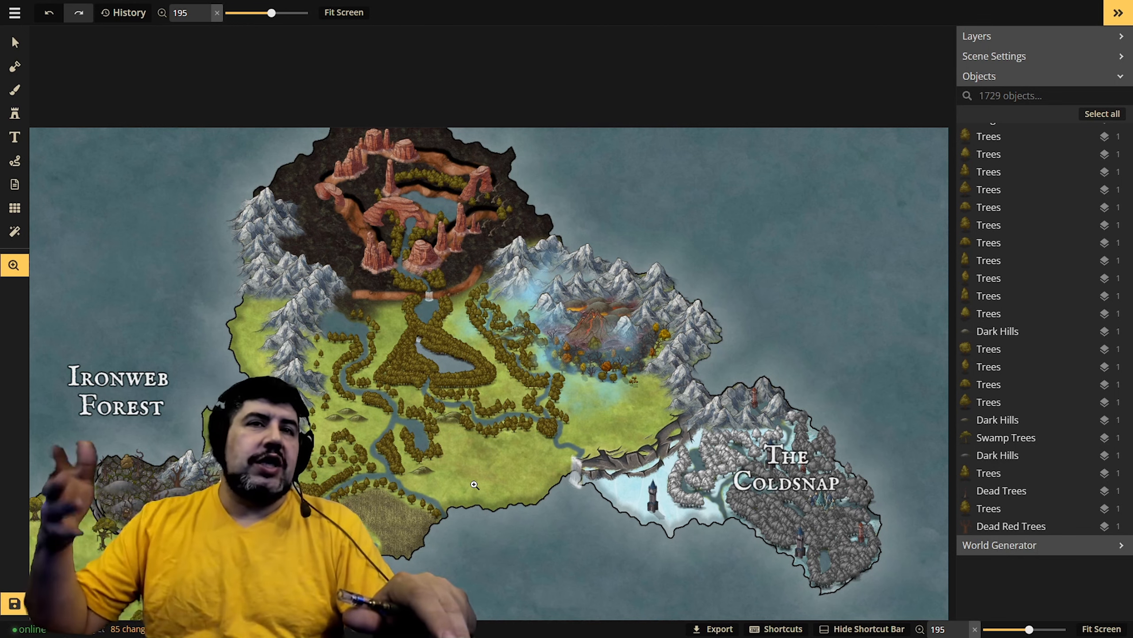
drag(316, 497, 501, 338)
drag(374, 357, 944, 264)
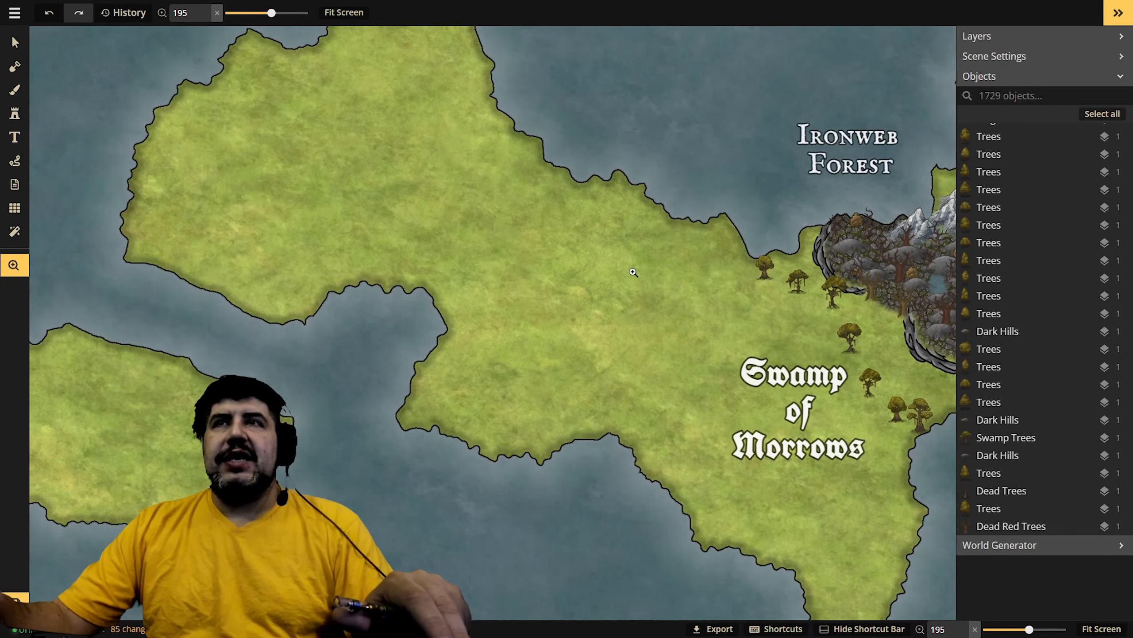
- Examine the land from the Swamp of Morrows across the Ironweb Forest up to the red rock region in the north
drag(443, 228, 564, 411)
drag(673, 427, 441, 261)
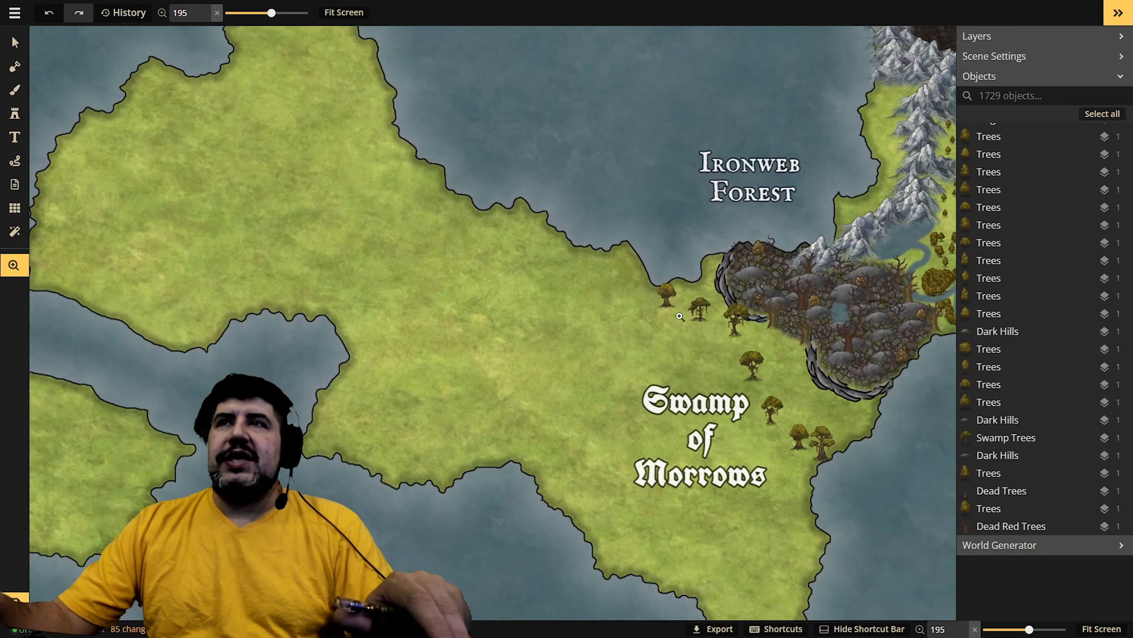
drag(727, 364, 410, 397)
drag(732, 256, 561, 369)
drag(604, 328, 529, 330)
drag(288, 445, 439, 413)
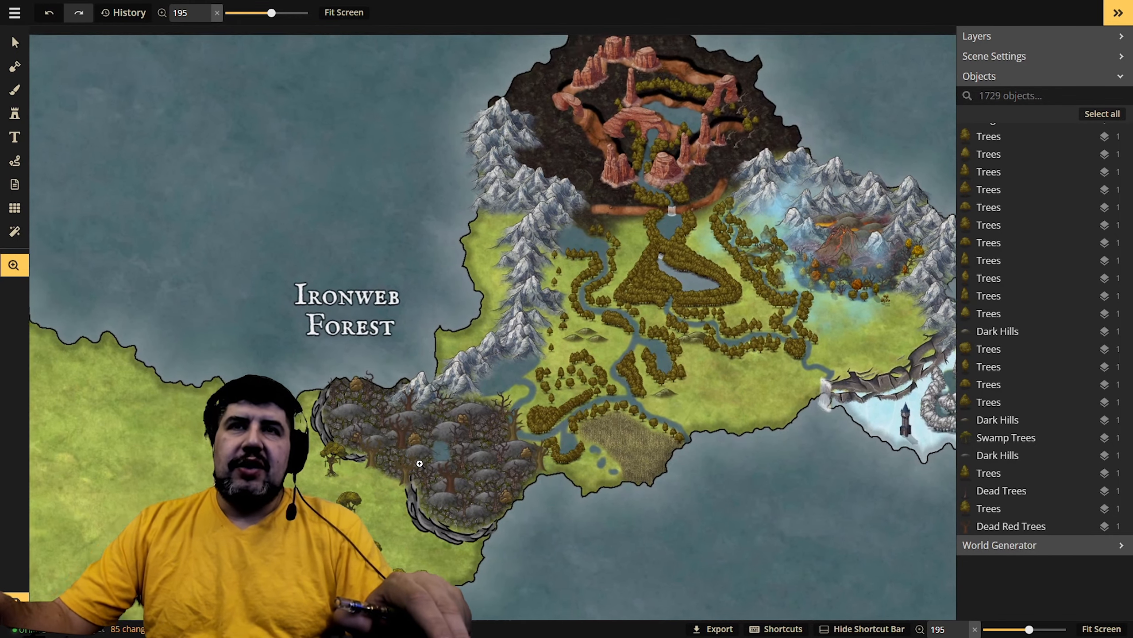
scroll(375, 361, up, 1)
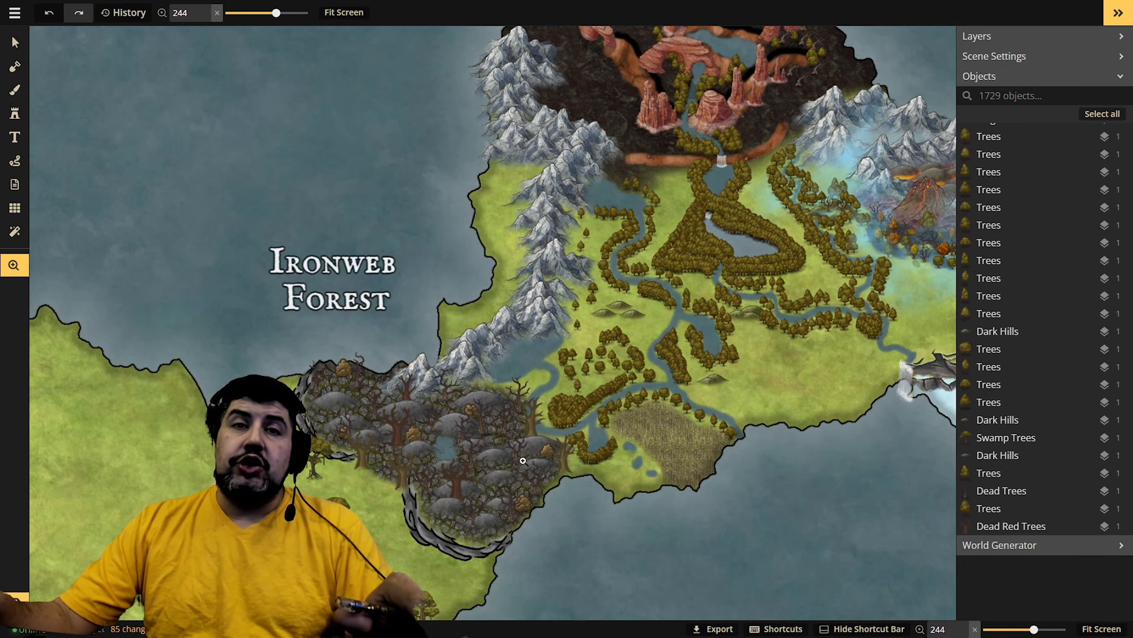
scroll(718, 350, down, 1)
drag(721, 348, 581, 524)
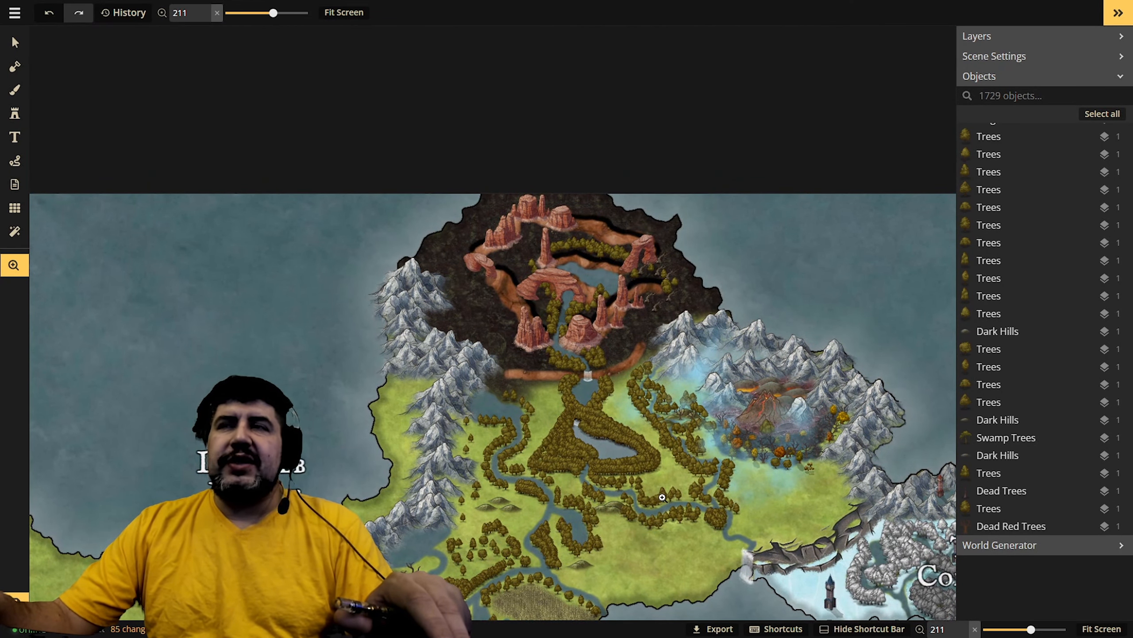
drag(662, 515, 629, 442)
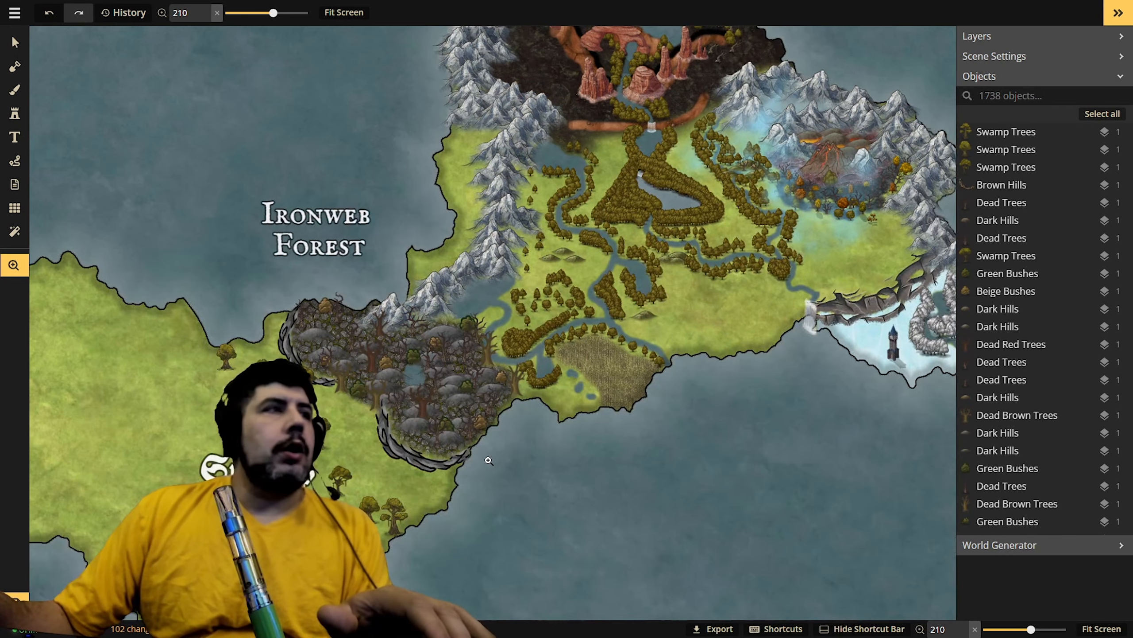
- Examine the updated Ironweb Forest hills and trees and compare them with the river valley and The Coldsnap
drag(499, 466, 521, 434)
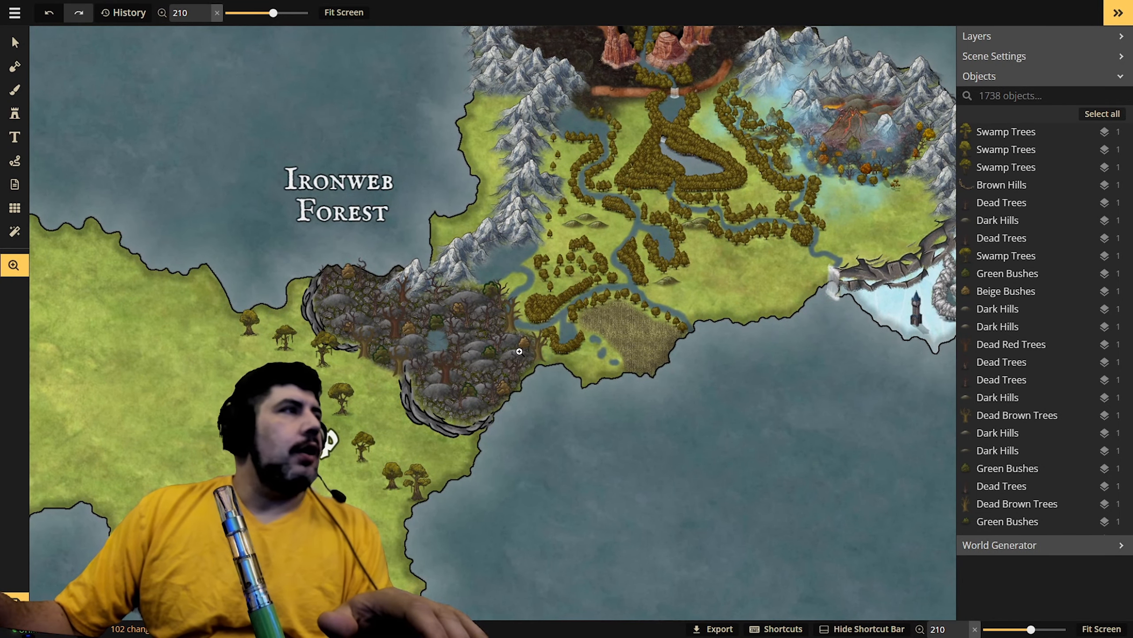
drag(524, 425, 481, 397)
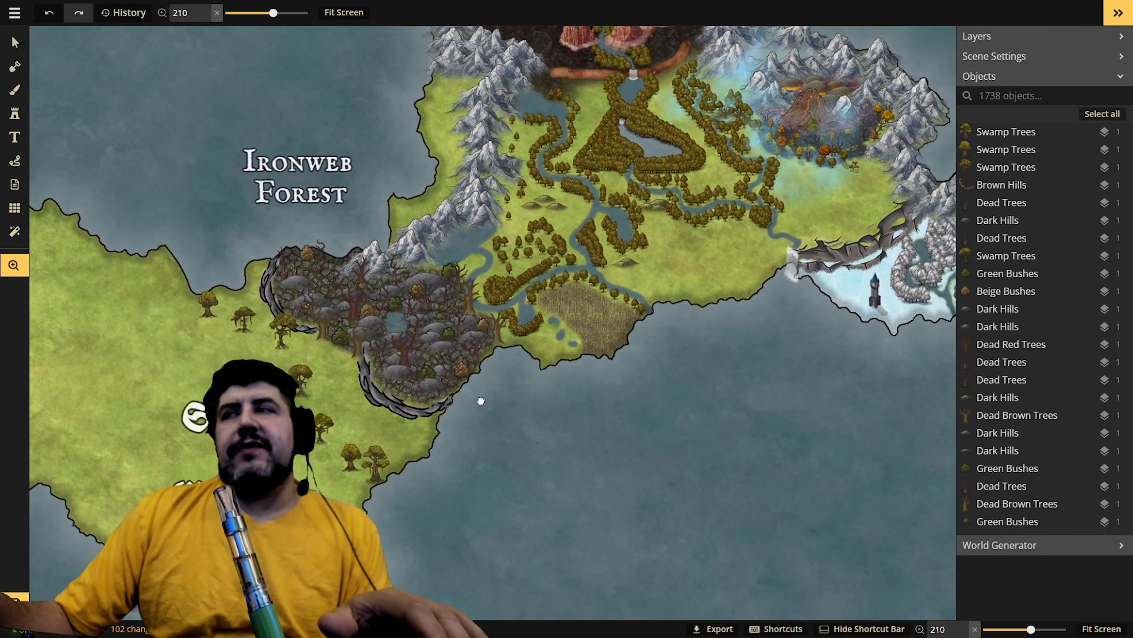
drag(575, 381, 395, 443)
drag(554, 358, 544, 382)
drag(432, 393, 621, 351)
drag(483, 386, 519, 338)
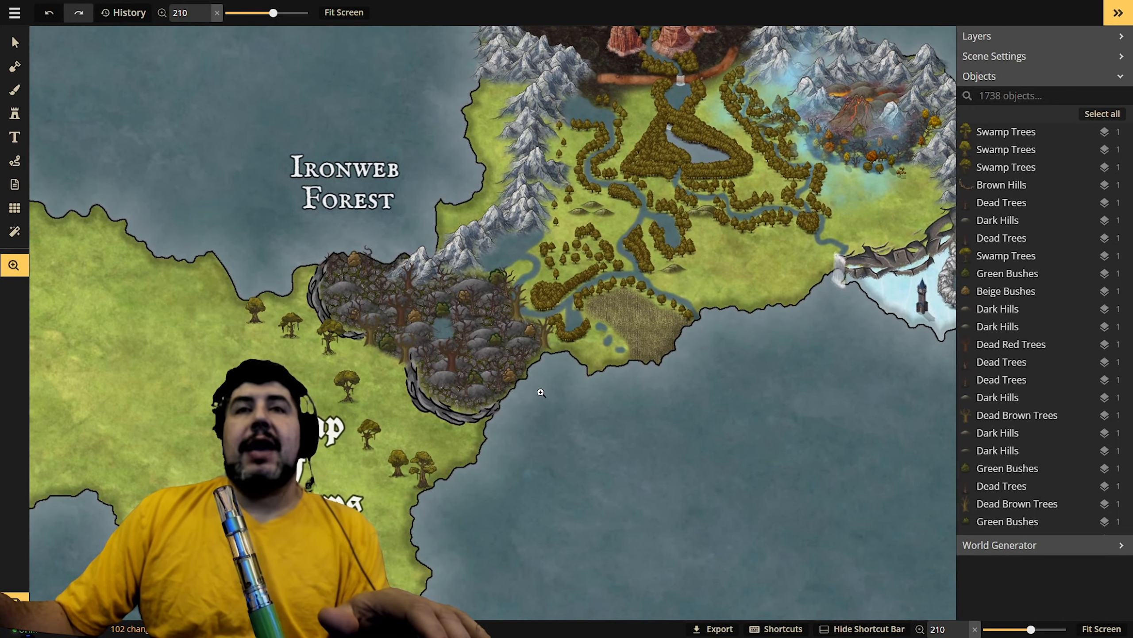
scroll(539, 392, down, 5)
drag(410, 388, 484, 363)
drag(586, 341, 390, 373)
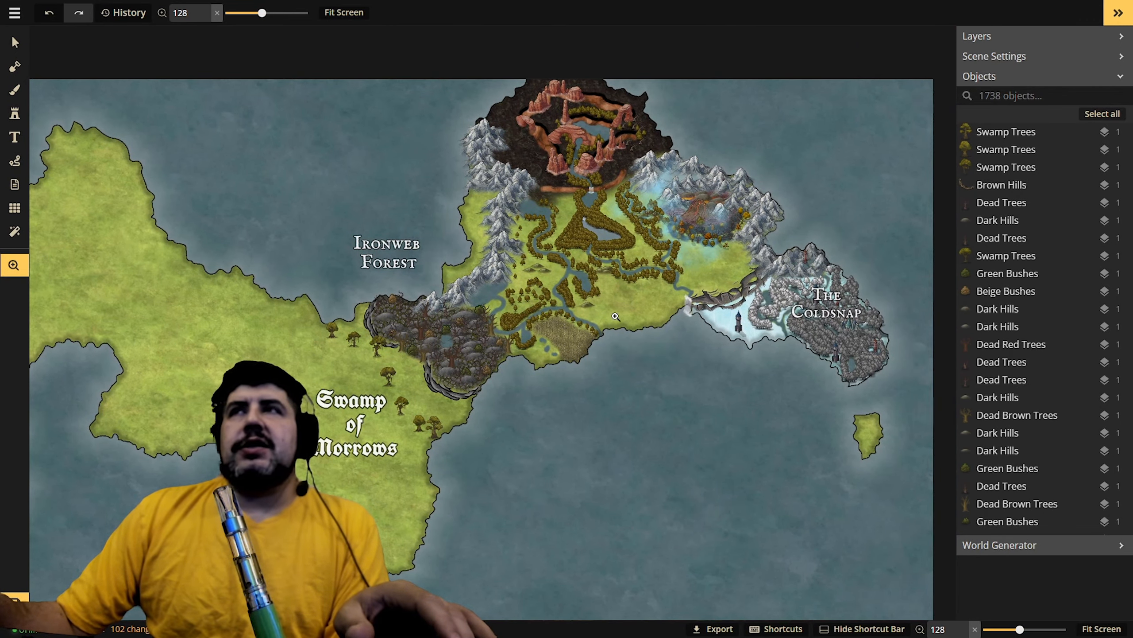
scroll(644, 304, up, 2)
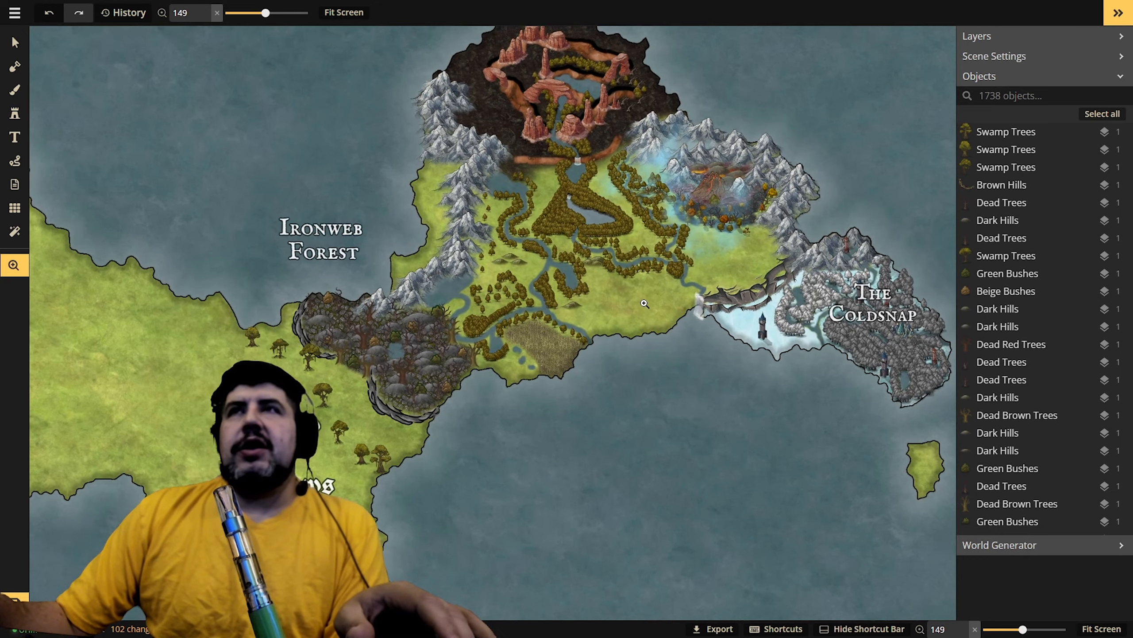
scroll(646, 306, up, 3)
drag(571, 327, 658, 358)
scroll(453, 389, down, 2)
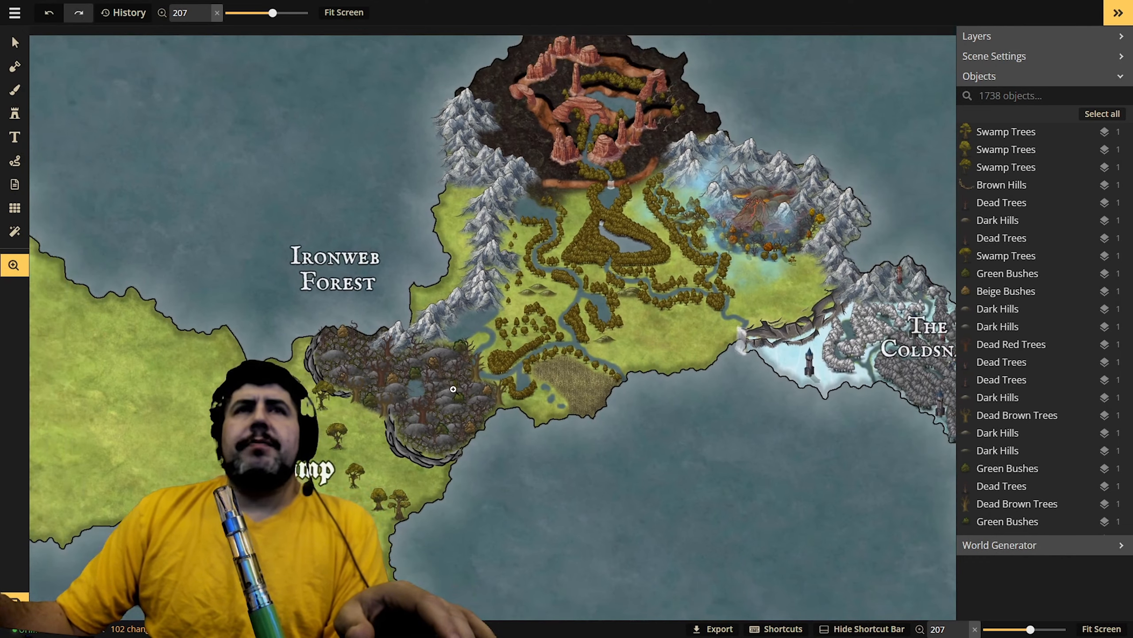
scroll(453, 389, down, 2)
drag(534, 352, 497, 427)
drag(857, 347, 559, 378)
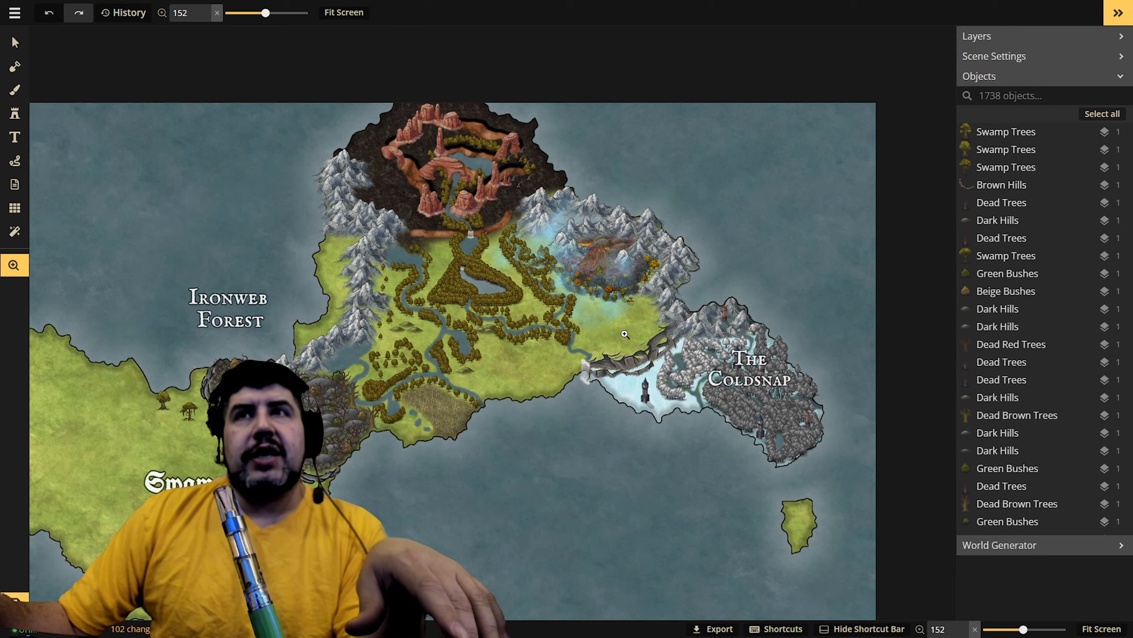
- Examine the empty grassland between the volcano, the eastern river and the cliffs bordering The Coldsnap
click(615, 359)
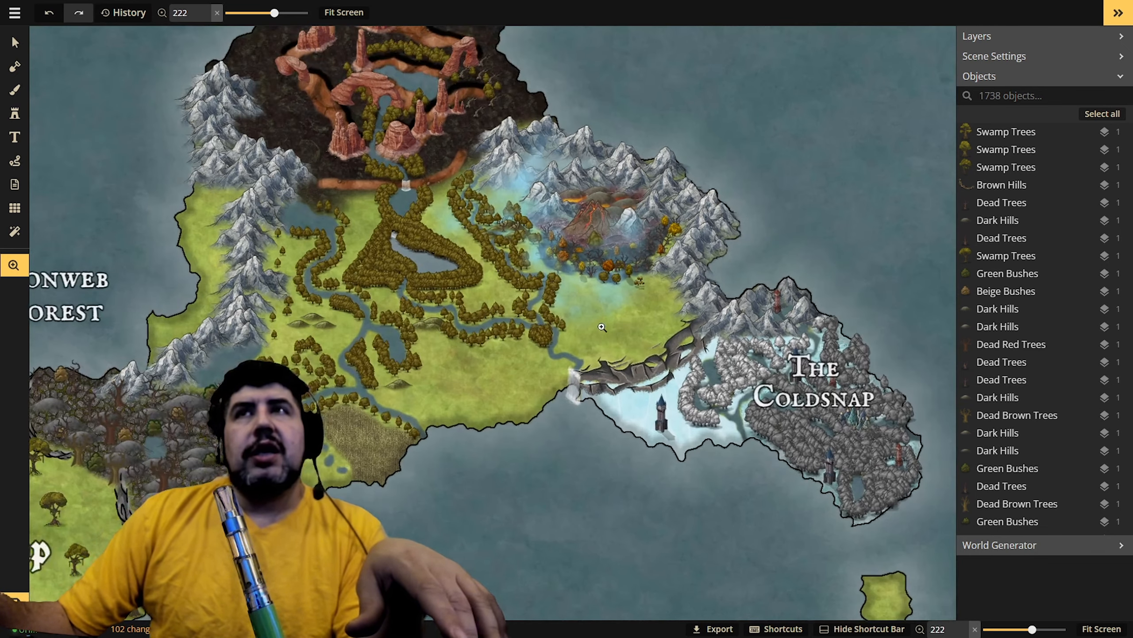
click(615, 357)
click(615, 354)
click(614, 351)
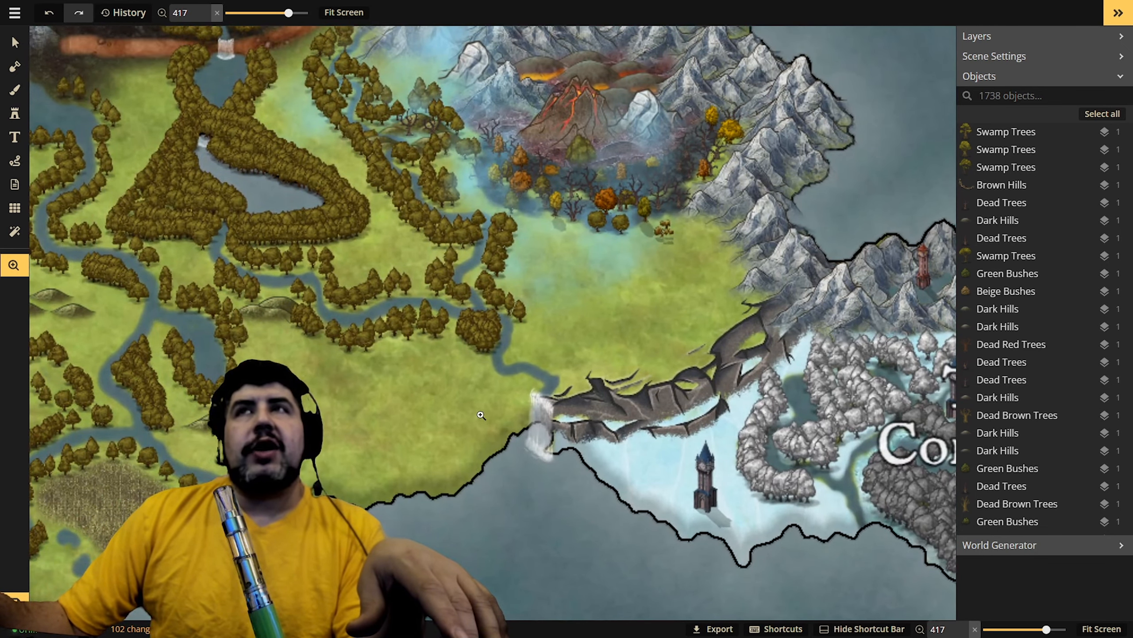
drag(343, 442, 516, 391)
click(517, 391)
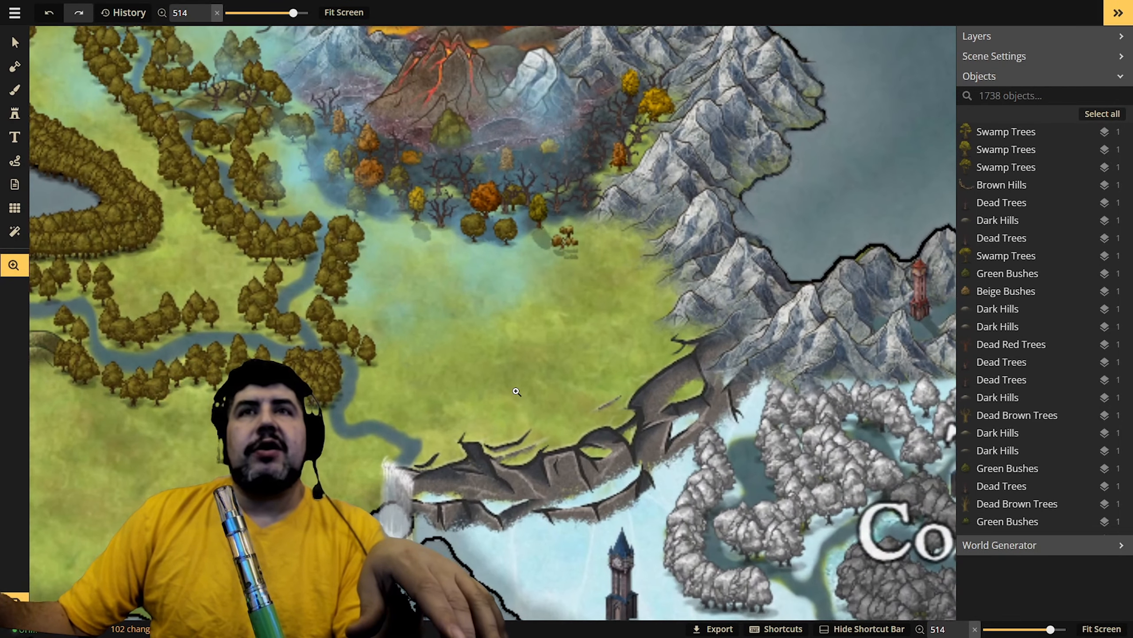
scroll(509, 389, down, 4)
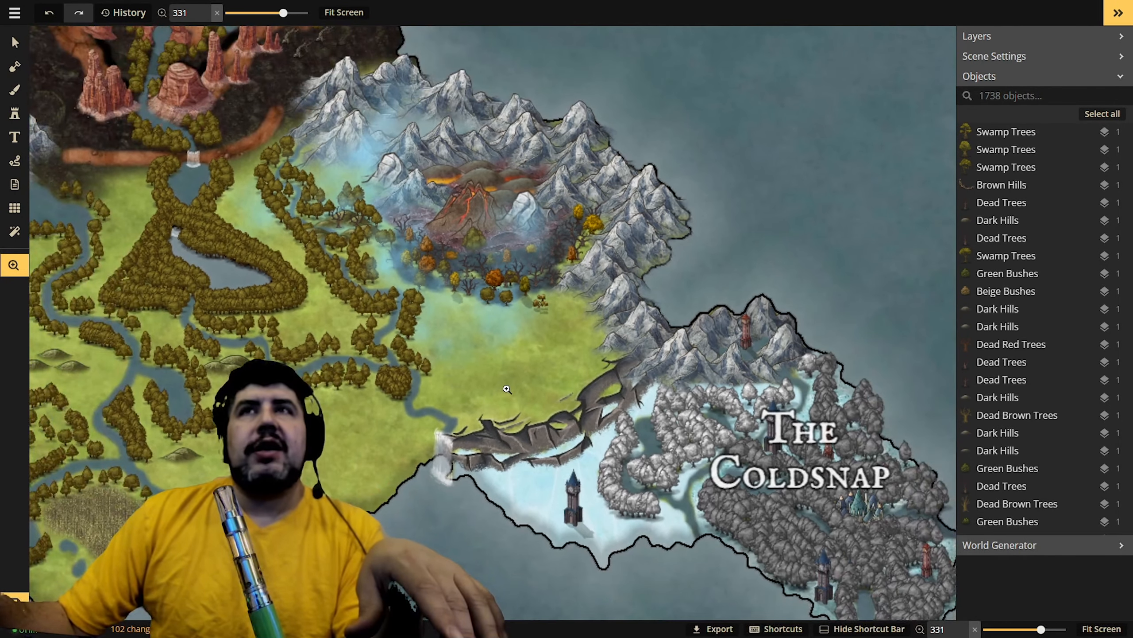
scroll(504, 382, down, 1)
mouse_move(501, 375)
mouse_down()
mouse_move(589, 439)
mouse_move(493, 375)
mouse_up()
drag(556, 435, 512, 365)
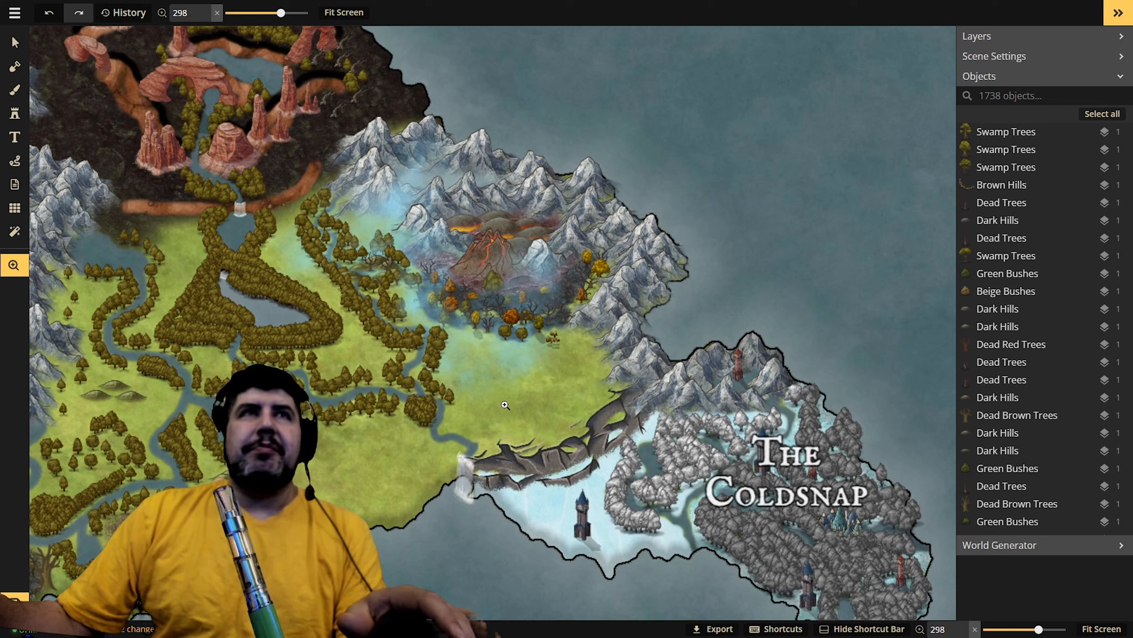
- Paint the grassland between the volcano and the cliffs solid black (000000) on the foreground with brush size 21, then return to selecting
key(b)
drag(505, 405, 571, 371)
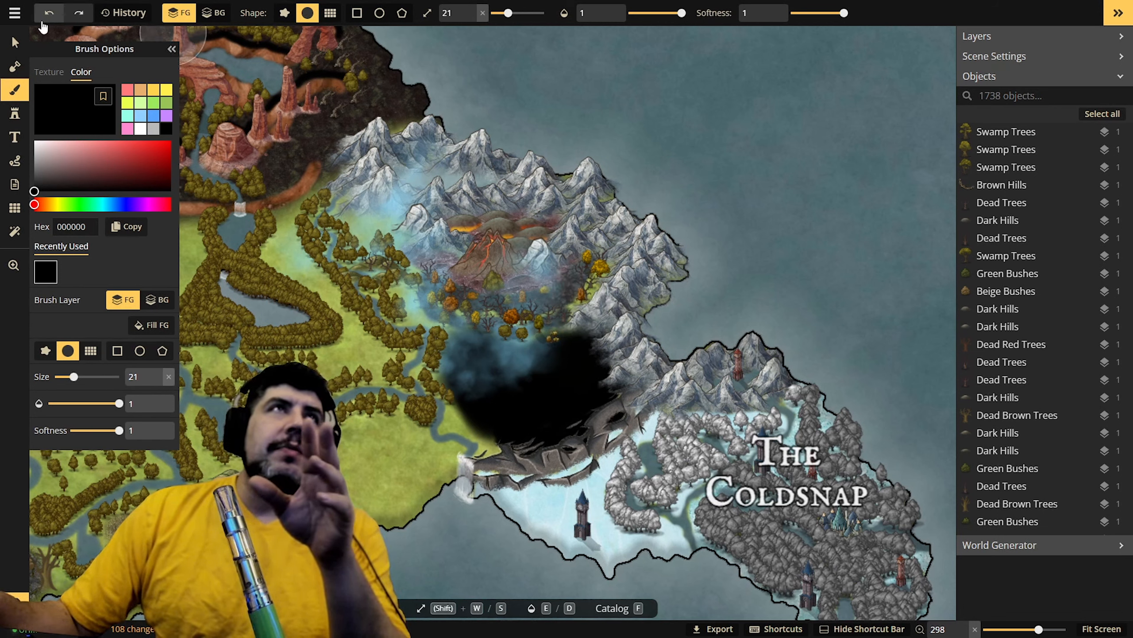
click(15, 42)
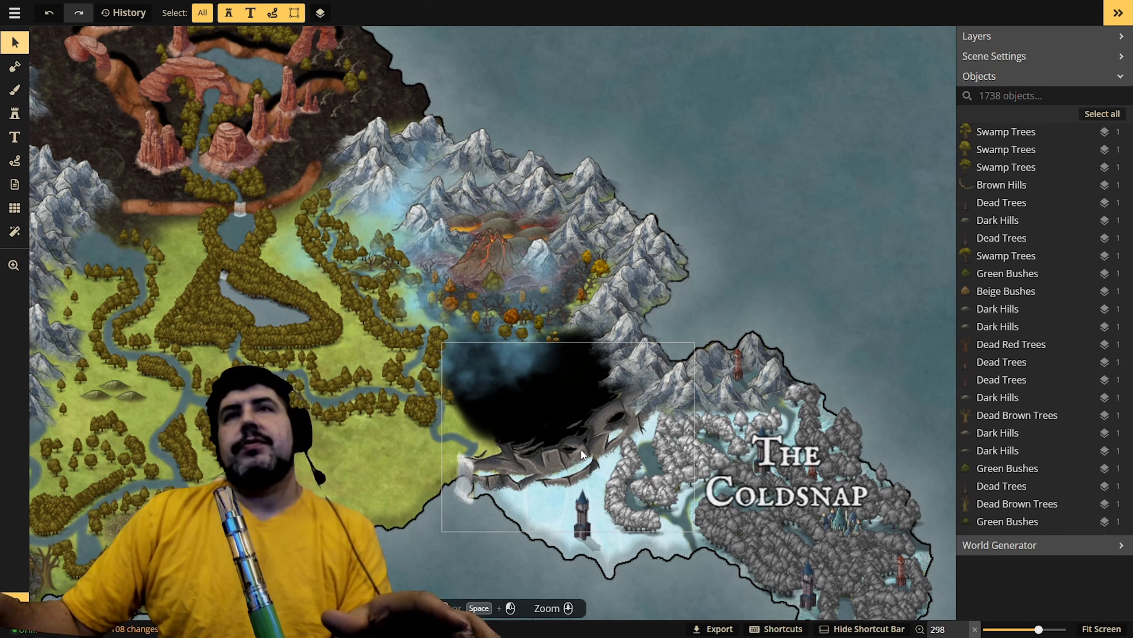
click(572, 425)
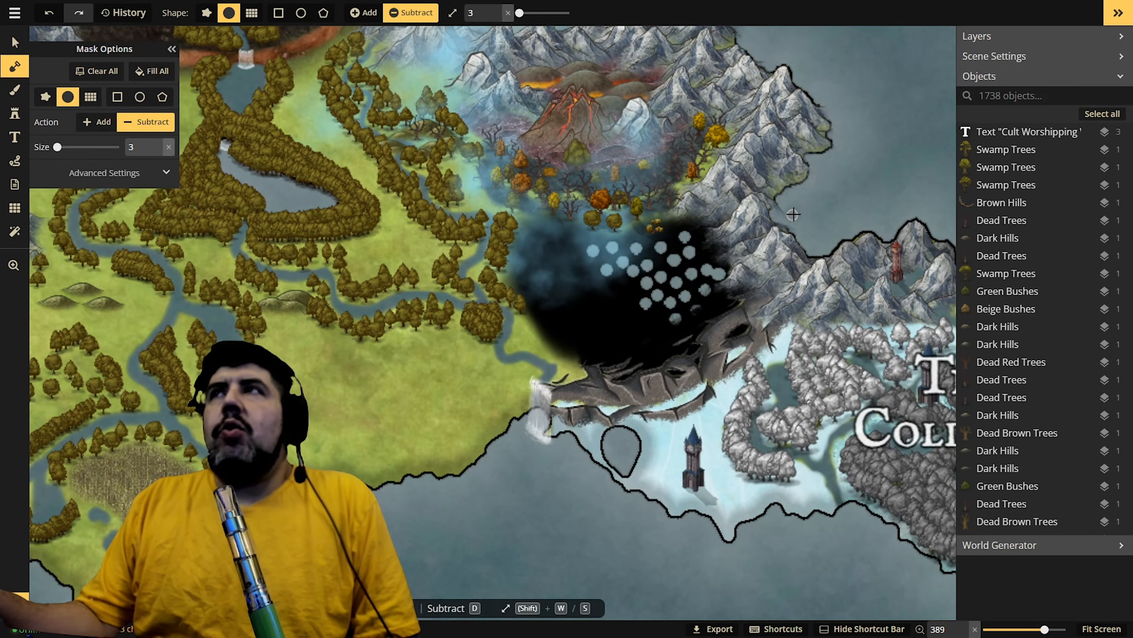
- Search the brush's texture catalog for "yellow" and "slime" textures
click(14, 100)
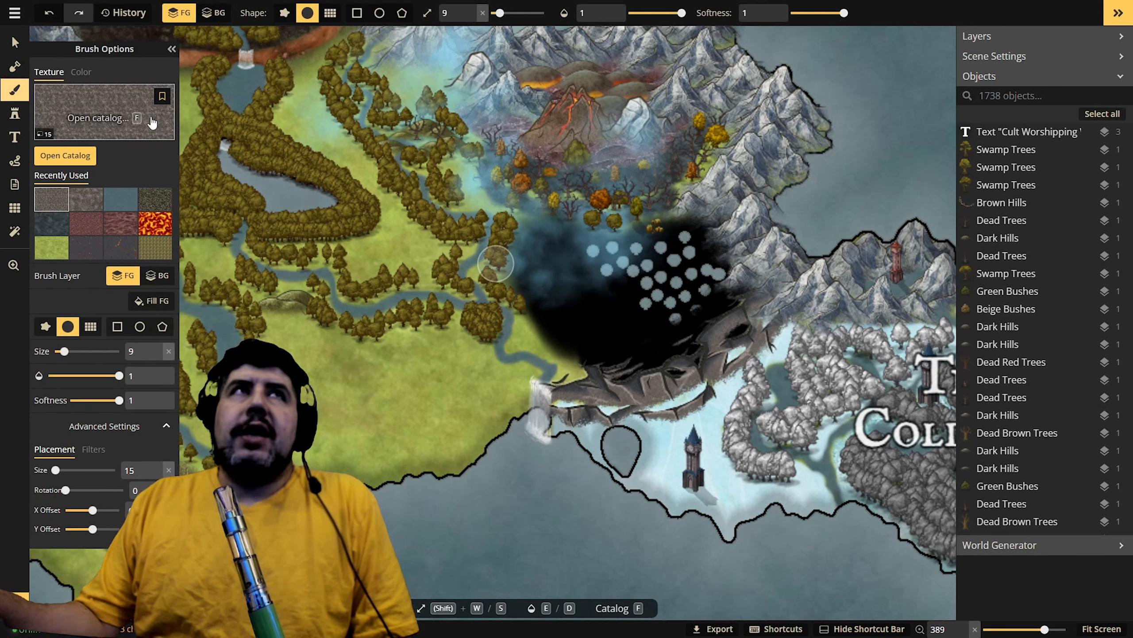
click(92, 108)
double_click(220, 58)
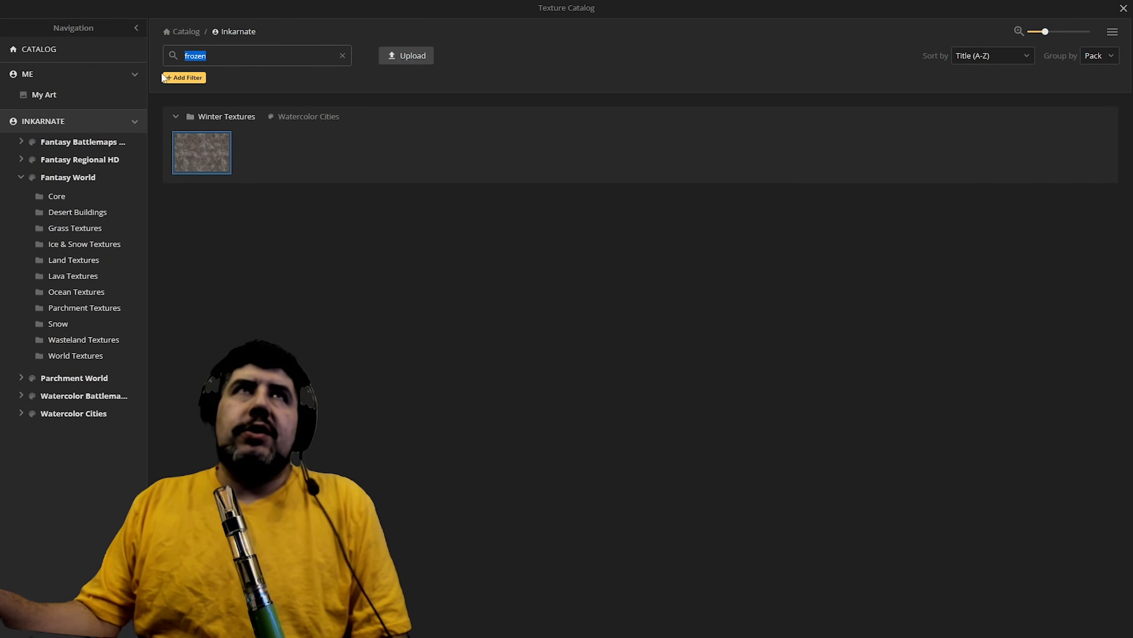
text(yellow)
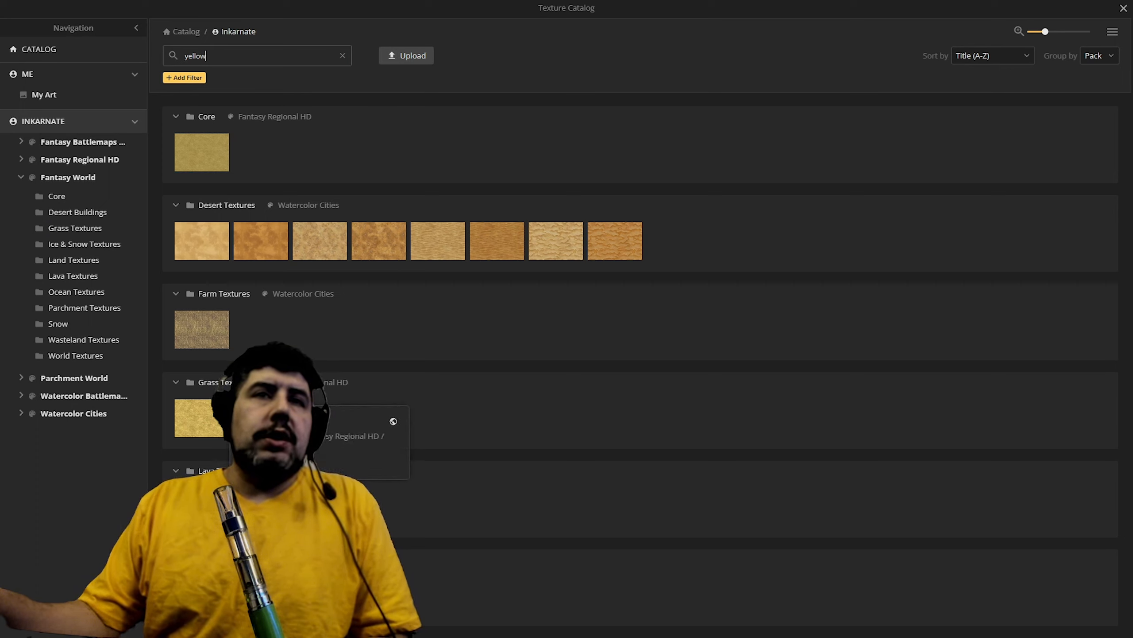
drag(215, 57, 169, 45)
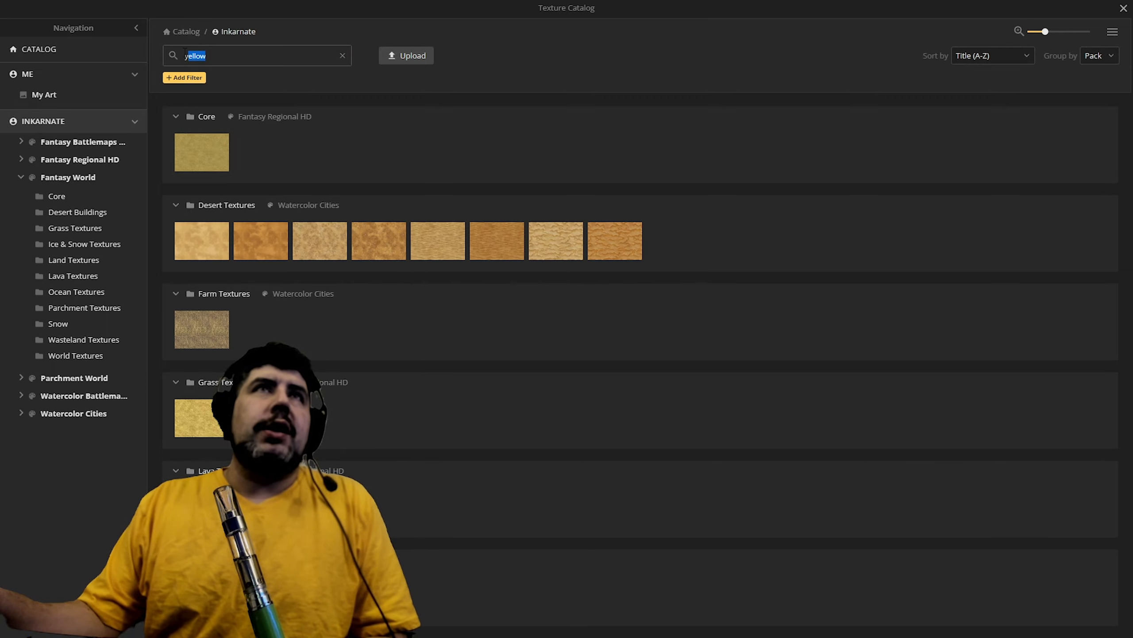
text(slime)
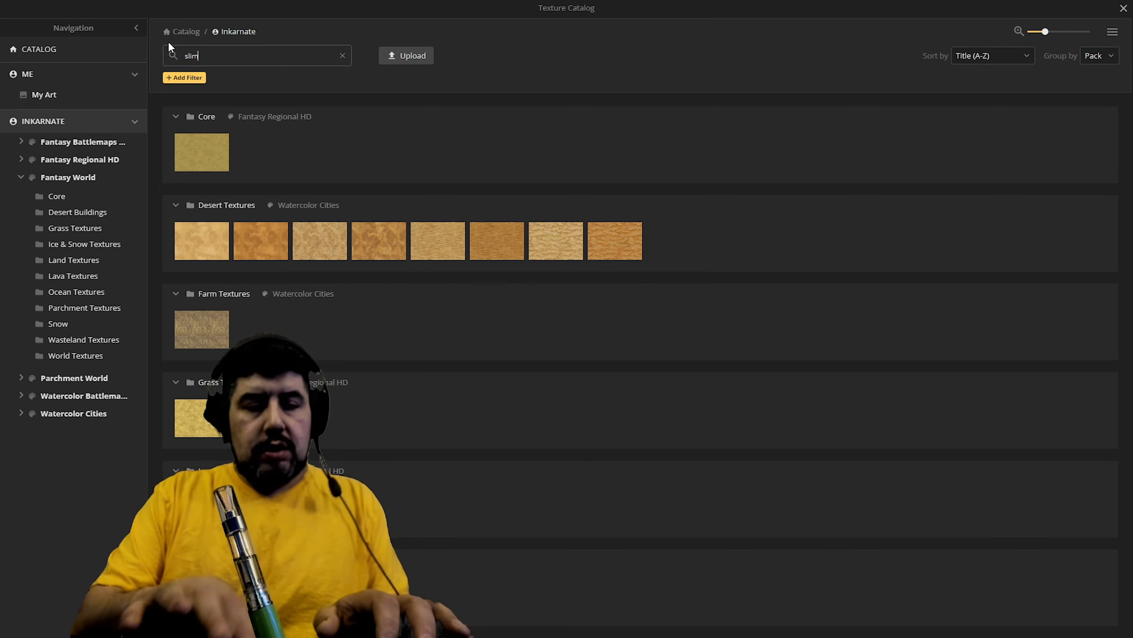
- Search the texture catalog for "sewer" and choose the mottled green Sewers texture for the brush
key(BackSpace)
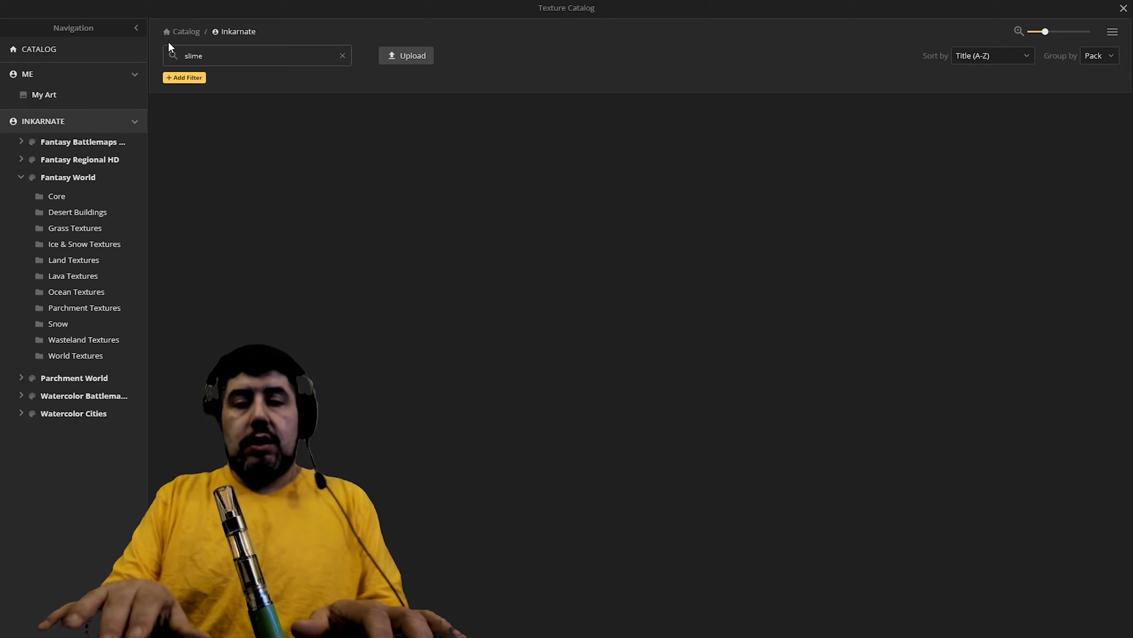
key(BackSpace)
key(BackSpace)
key(BackSpace)
key(BackSpace)
text(se)
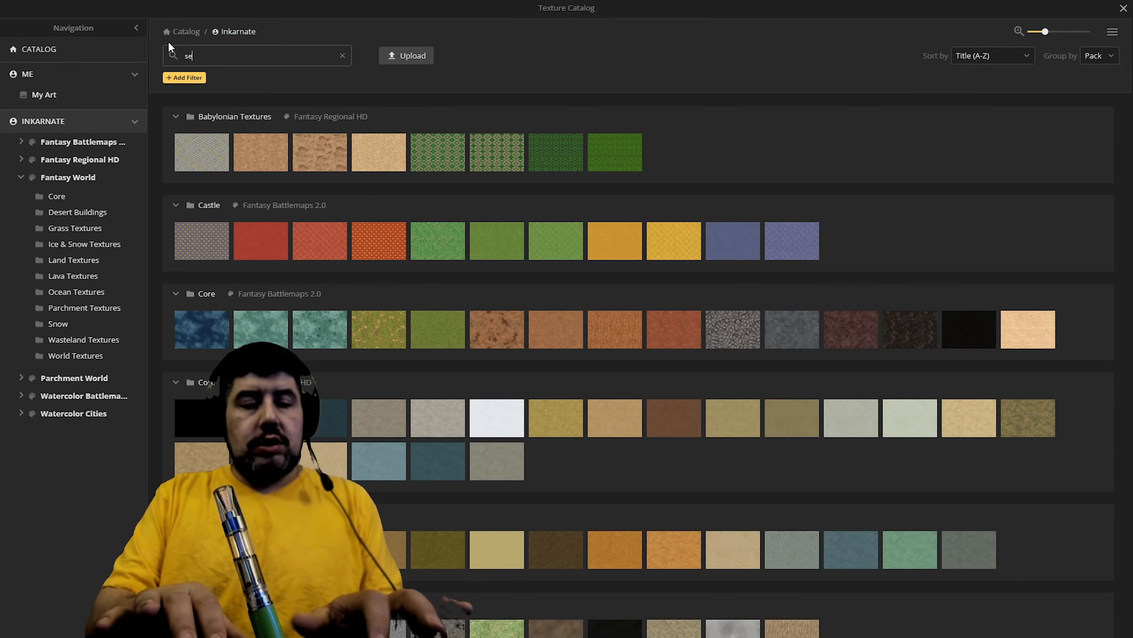
text(wer)
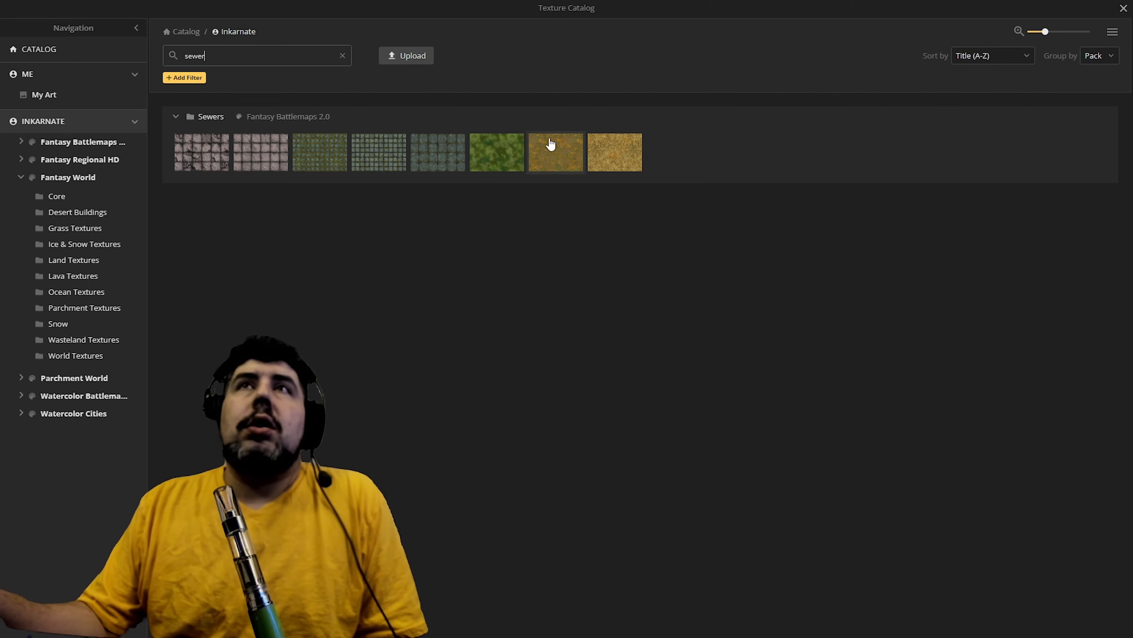
click(500, 150)
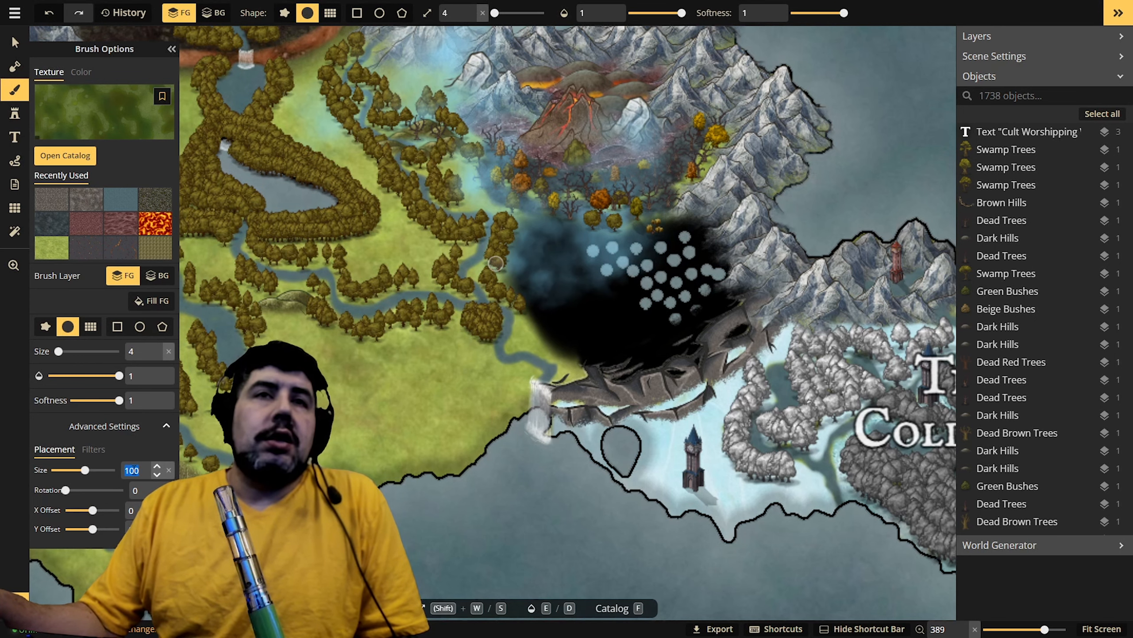
- Set the texture scale to 10 and paint the green texture on the background layer over the round pools in the black area, brush size 4
text(5)
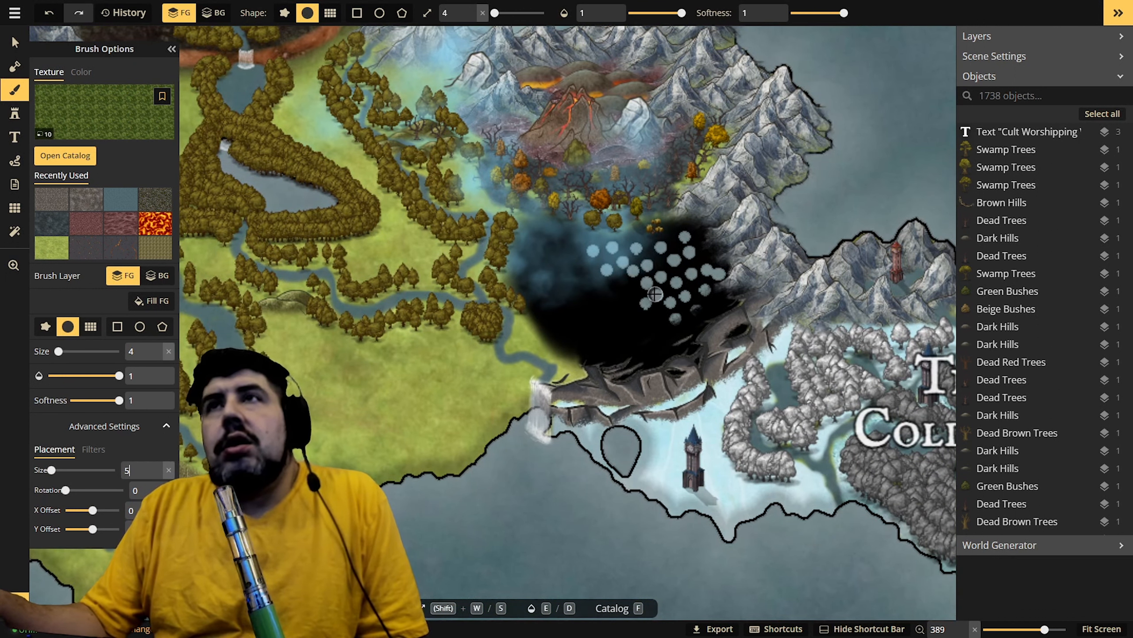
click(226, 14)
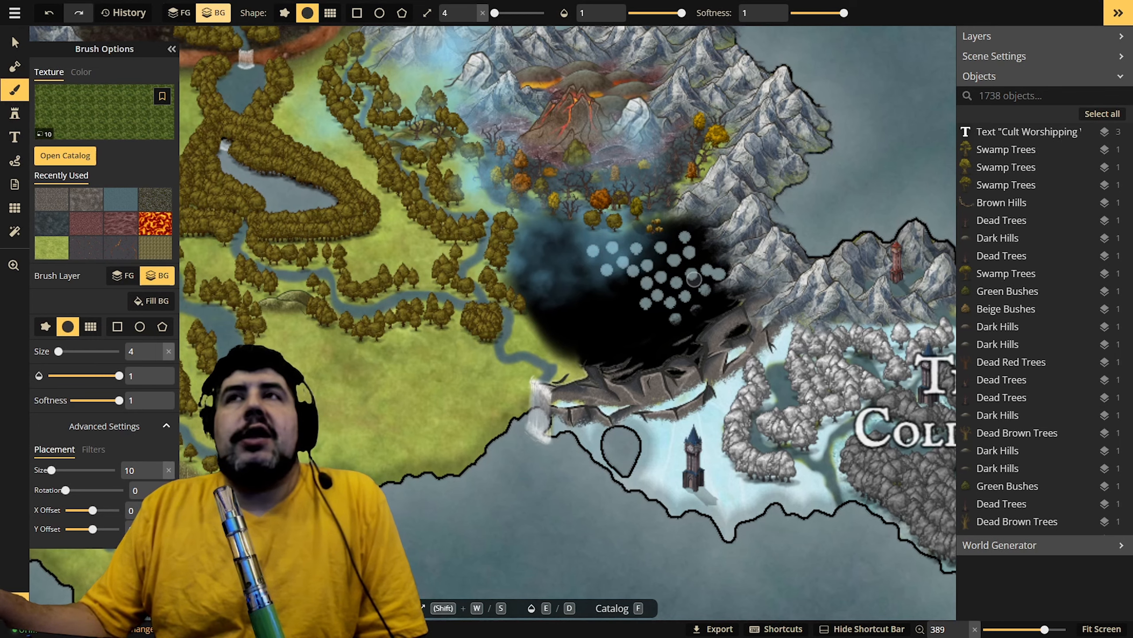
scroll(643, 271, up, 5)
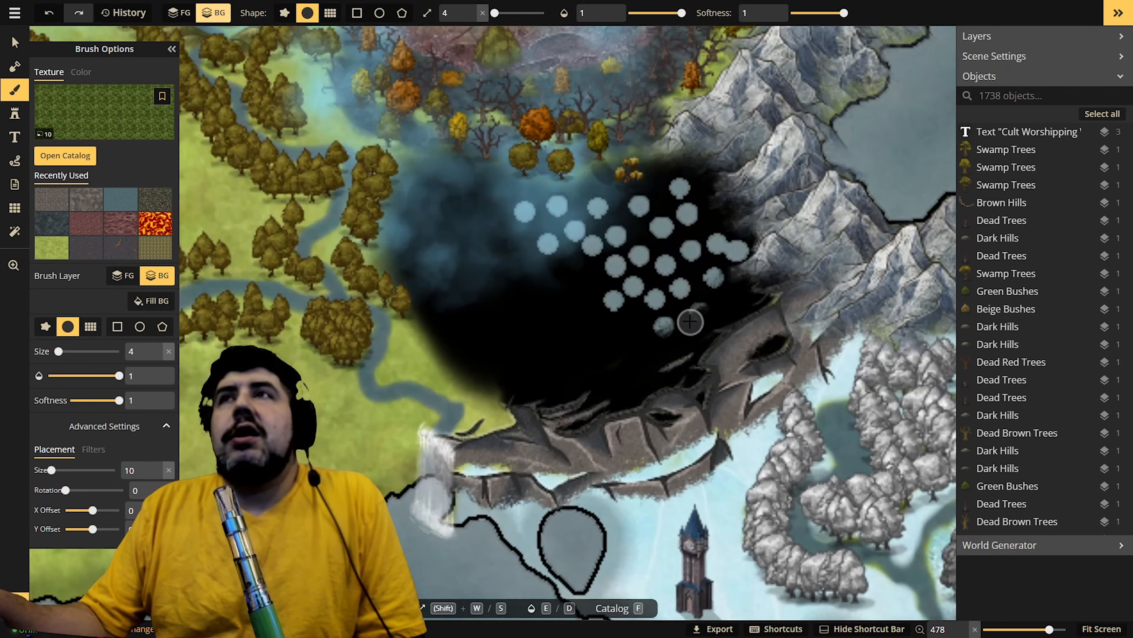
scroll(687, 316, down, 2)
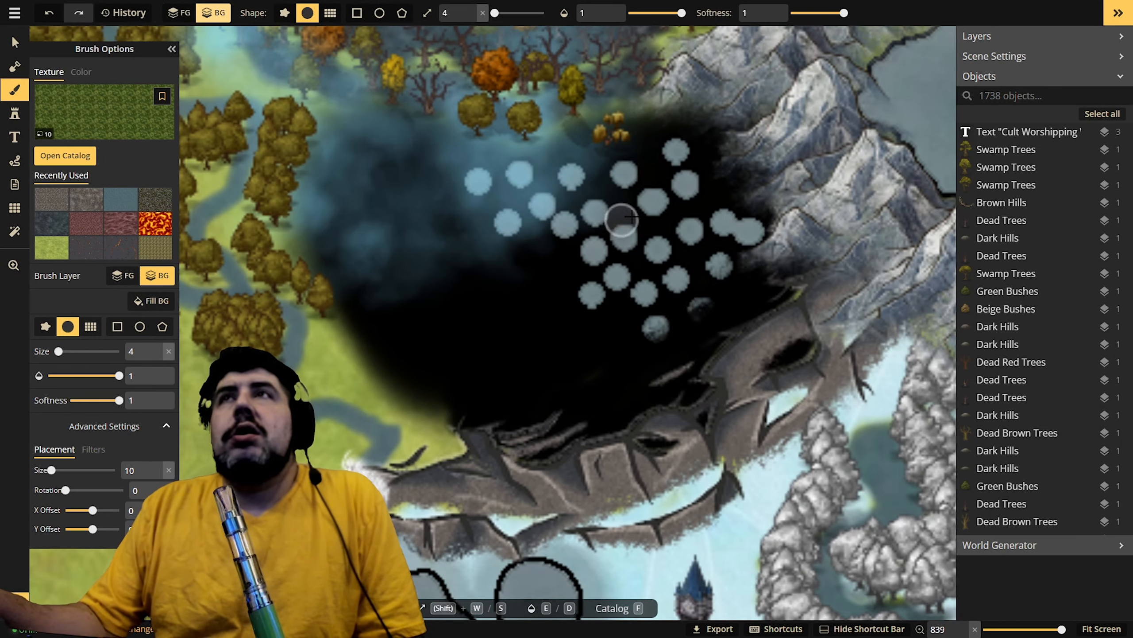
mouse_move(747, 235)
mouse_down()
mouse_move(716, 255)
mouse_move(663, 174)
mouse_move(685, 172)
mouse_move(635, 181)
mouse_move(696, 261)
mouse_move(678, 279)
mouse_move(635, 257)
mouse_up()
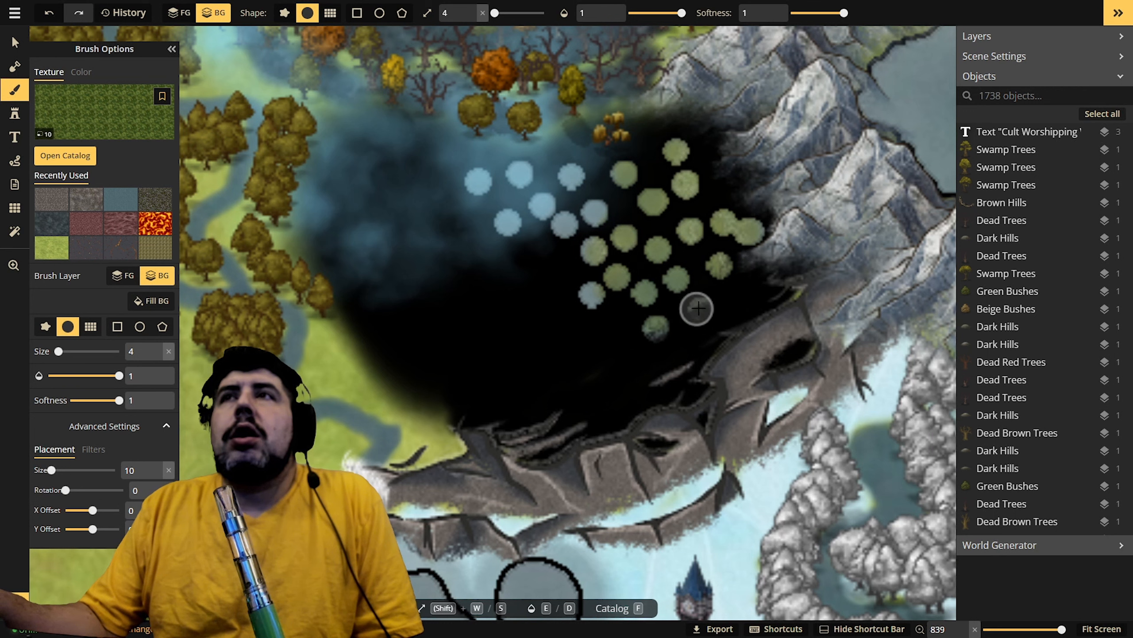
mouse_move(632, 276)
mouse_down()
mouse_move(604, 286)
mouse_move(556, 261)
mouse_move(591, 238)
mouse_move(595, 210)
mouse_move(560, 172)
mouse_move(573, 185)
mouse_move(556, 191)
mouse_move(543, 177)
mouse_move(448, 182)
mouse_move(509, 167)
mouse_move(516, 209)
mouse_move(558, 196)
mouse_move(535, 219)
mouse_up()
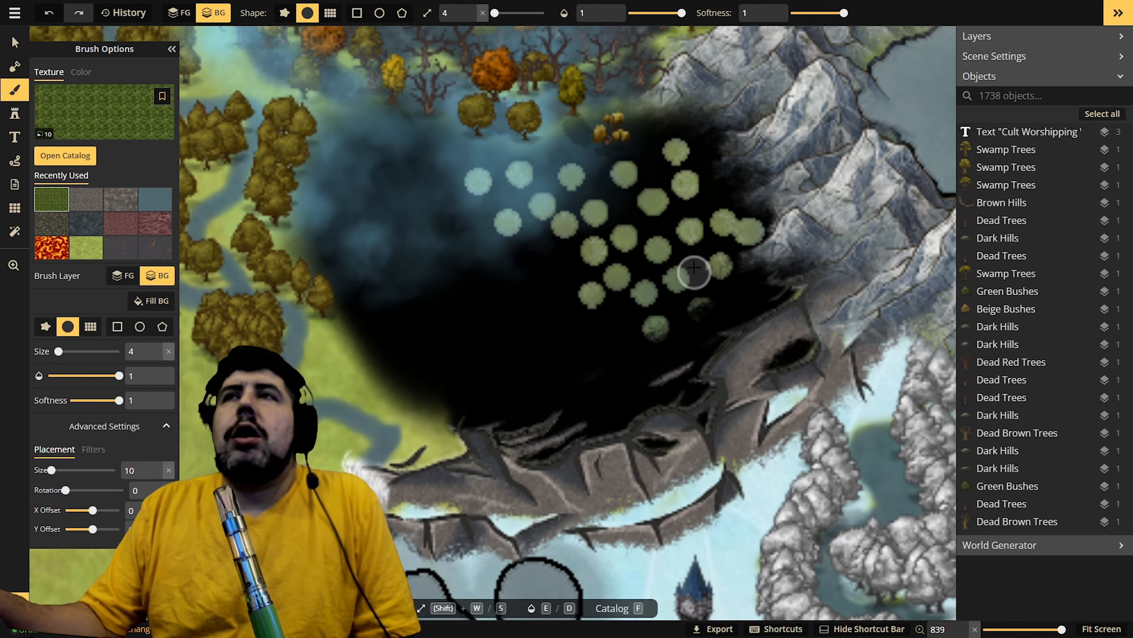
- Examine the black land with its green pools against the whole map and its neighbouring volcano and The Coldsnap
click(1089, 628)
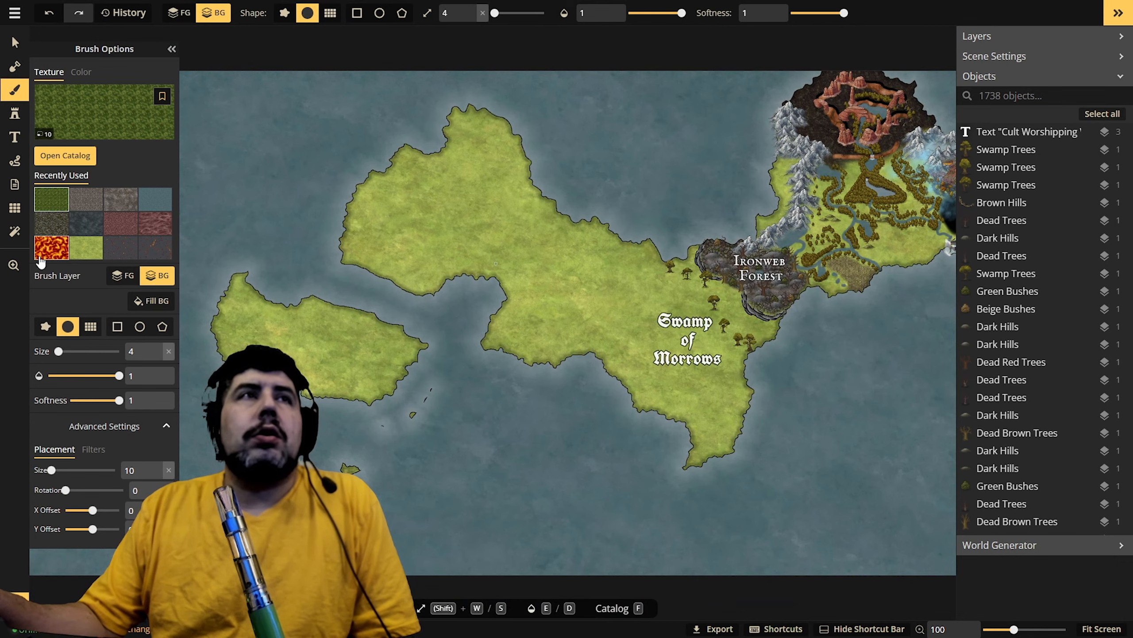
click(15, 265)
drag(955, 250, 673, 264)
scroll(671, 262, up, 5)
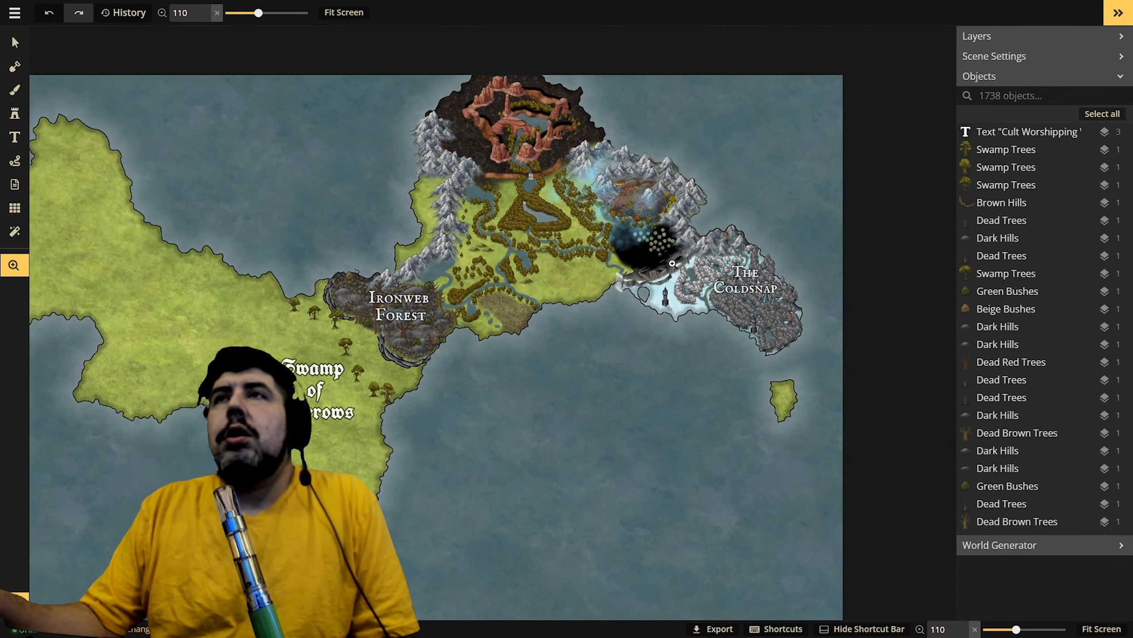
scroll(671, 263, up, 10)
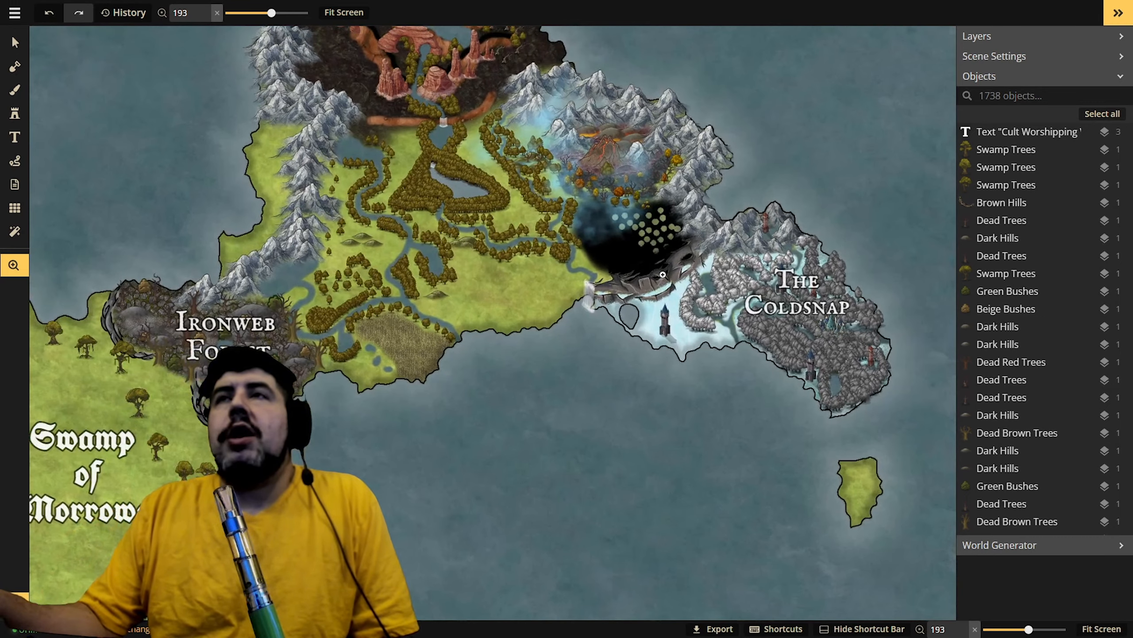
scroll(658, 268, up, 8)
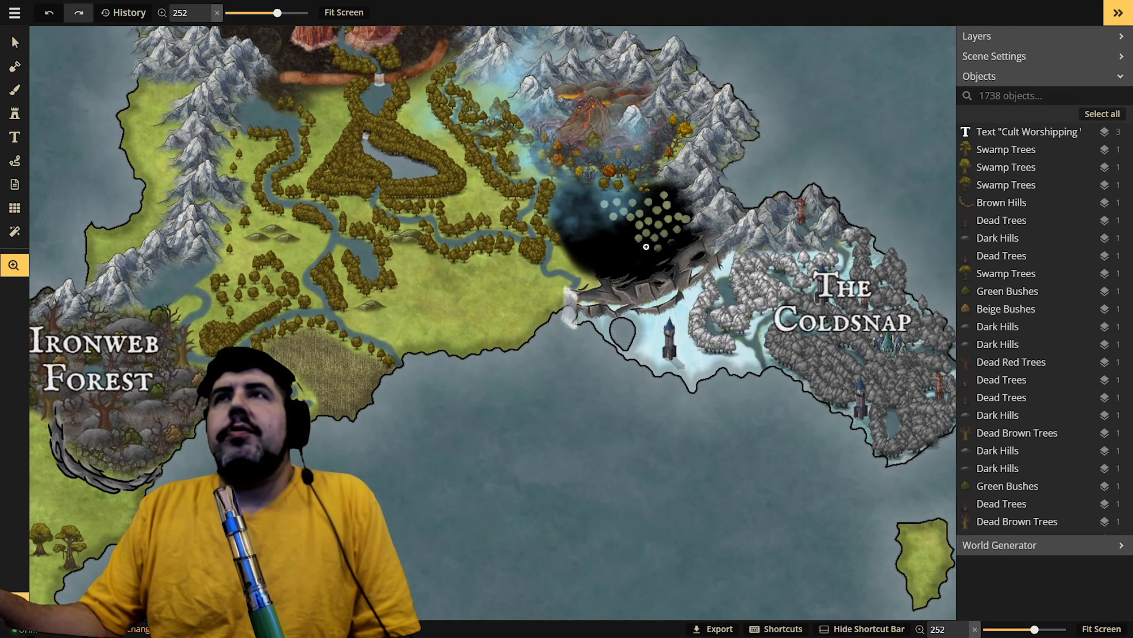
scroll(646, 247, down, 6)
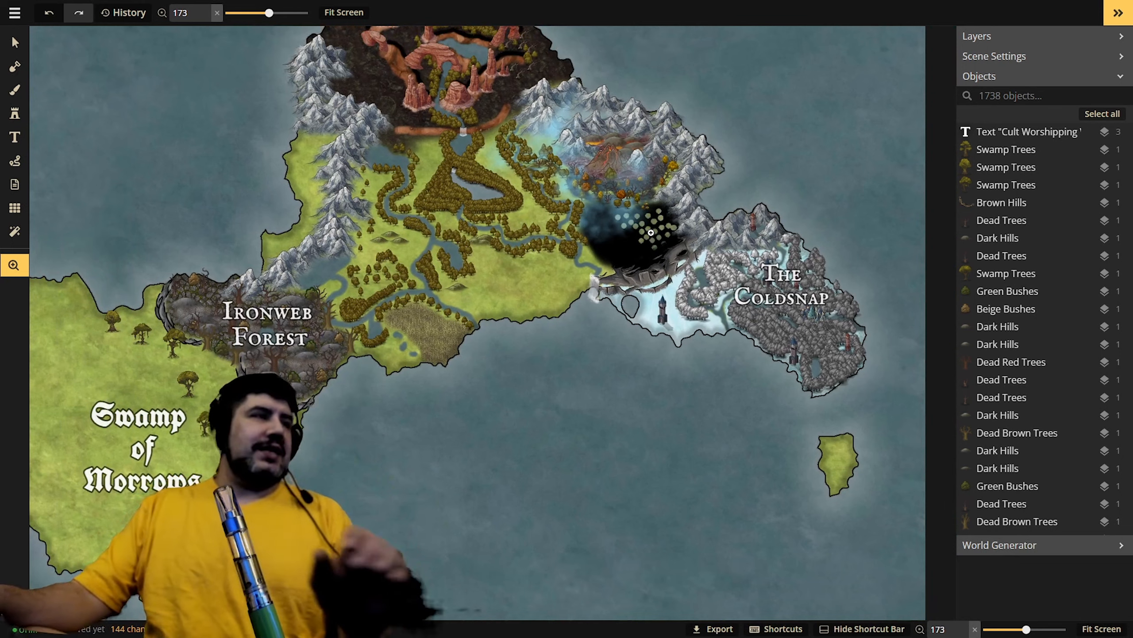
- Review the regions across the continent, from Ironweb Forest over the river grasslands to The Coldsnap
scroll(644, 250, up, 6)
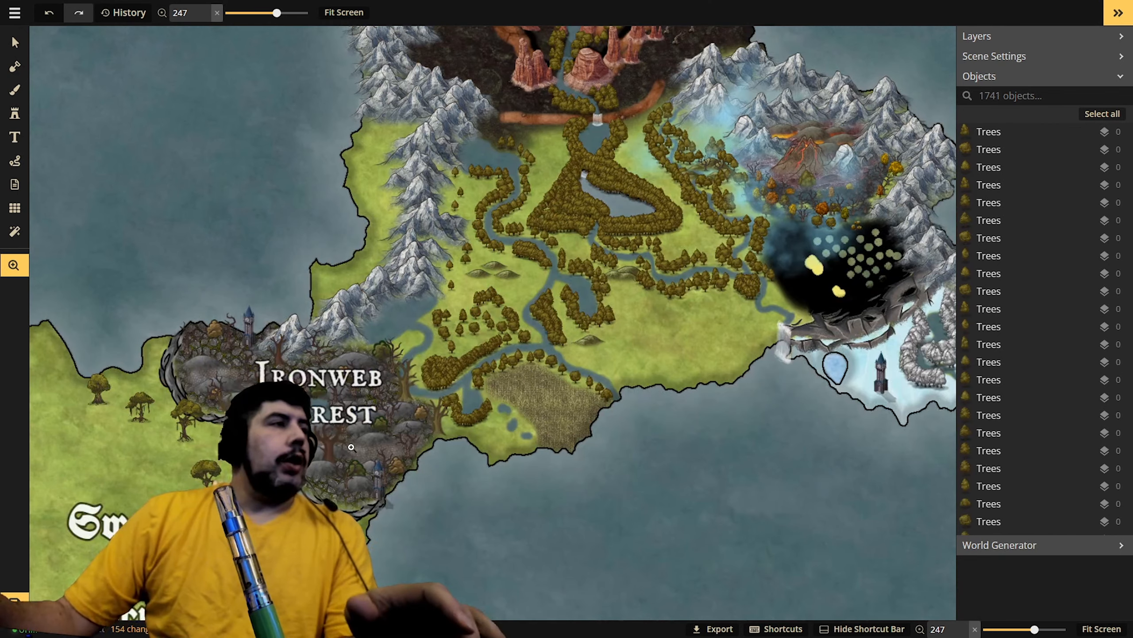
drag(493, 453, 417, 468)
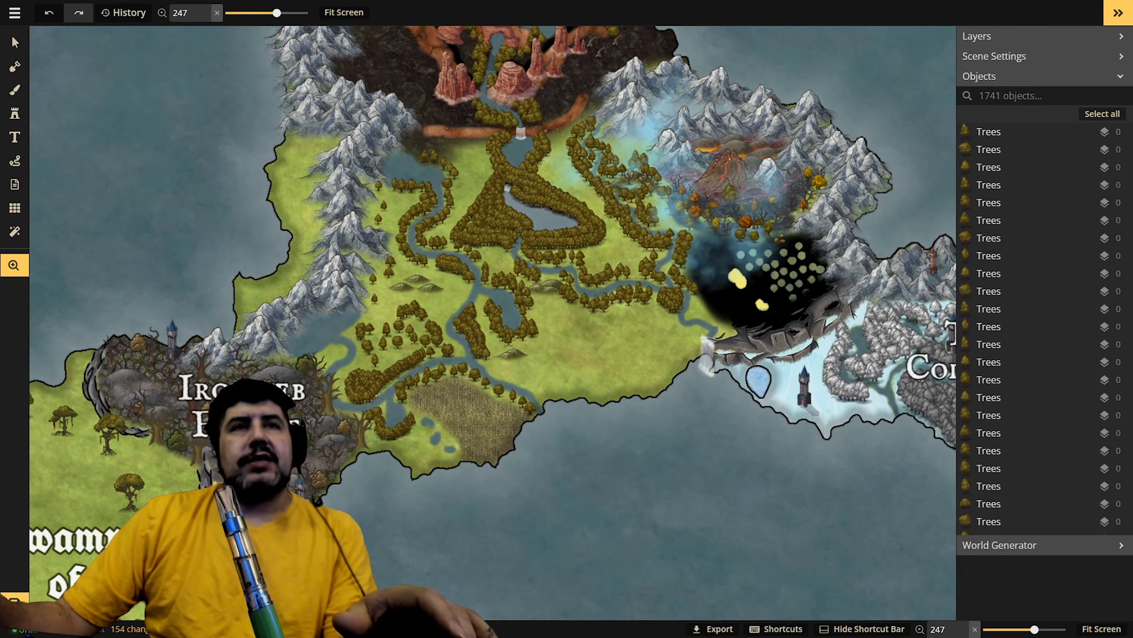
drag(688, 514, 655, 441)
drag(284, 420, 439, 372)
drag(307, 255, 235, 246)
drag(858, 251, 504, 282)
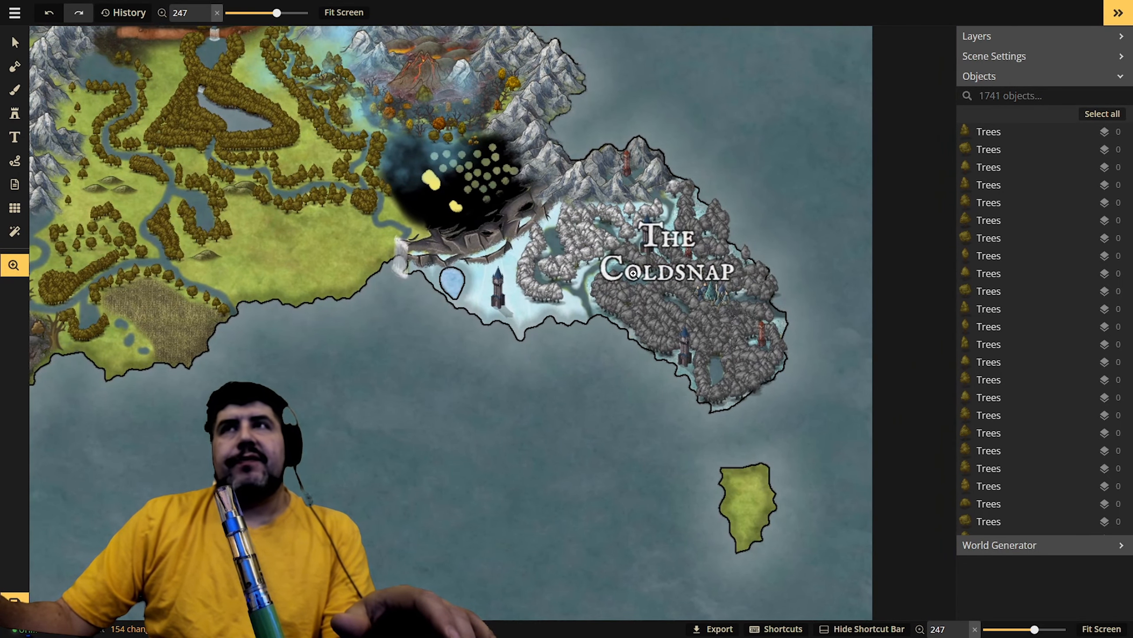
drag(5, 384, 340, 327)
drag(269, 257, 191, 335)
drag(473, 344, 552, 397)
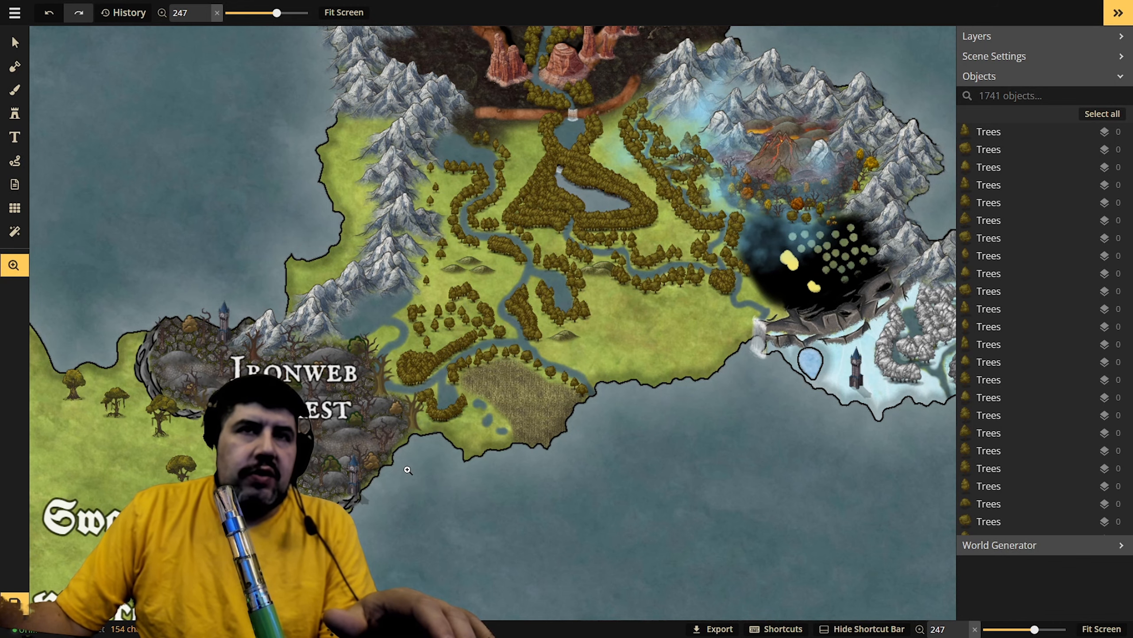
drag(403, 483, 356, 480)
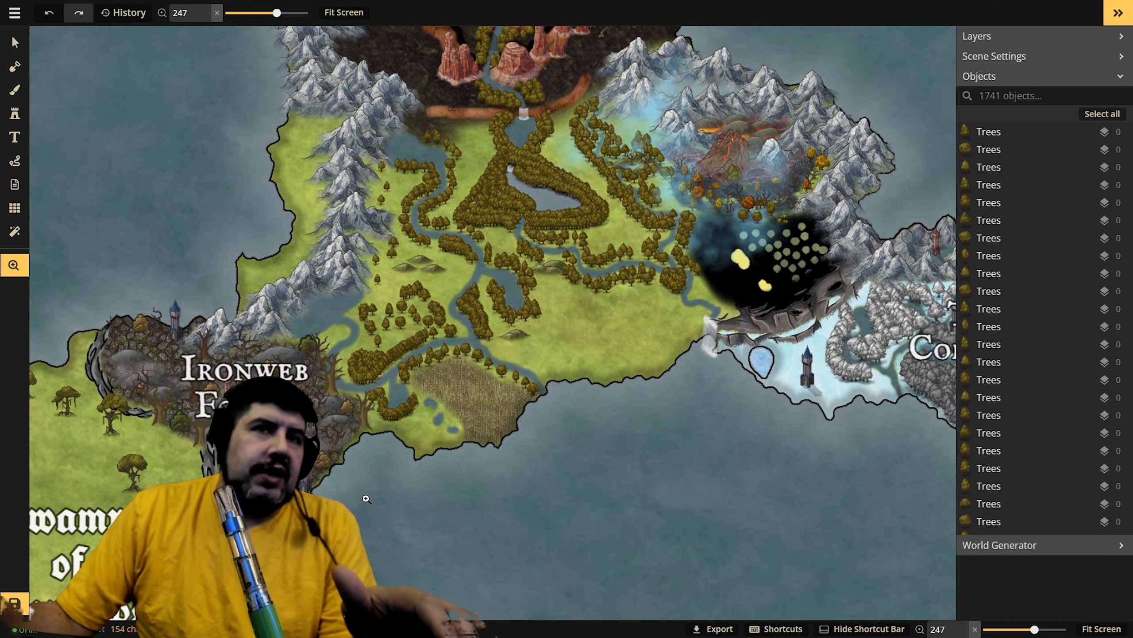
drag(562, 440, 367, 454)
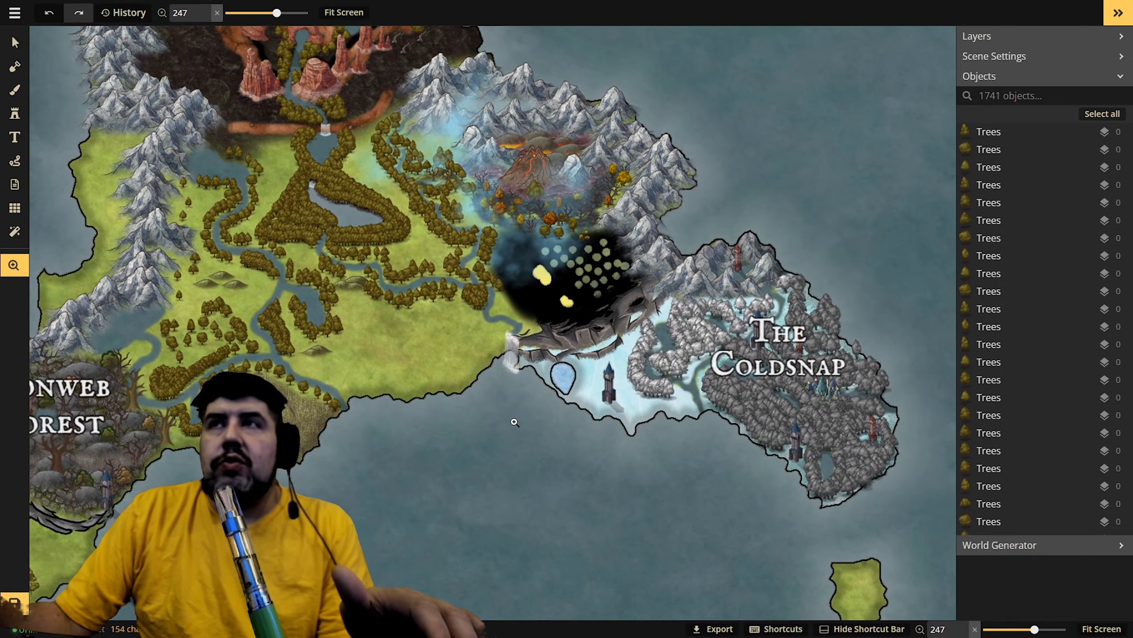
drag(520, 426, 772, 365)
drag(481, 410, 602, 372)
drag(496, 392, 477, 406)
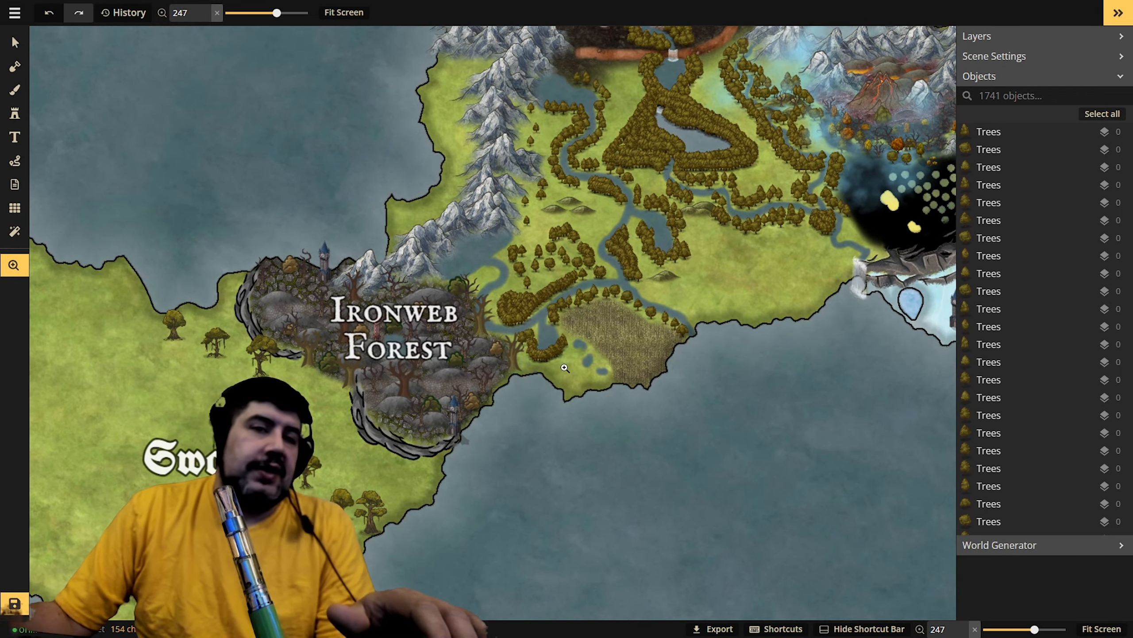
drag(526, 400, 491, 432)
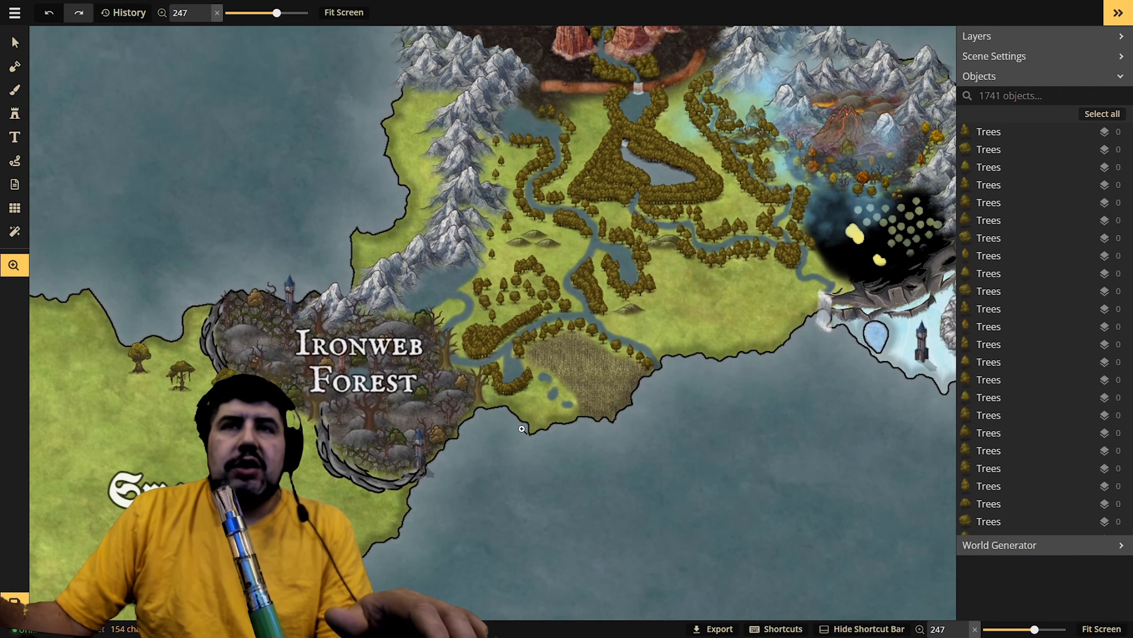